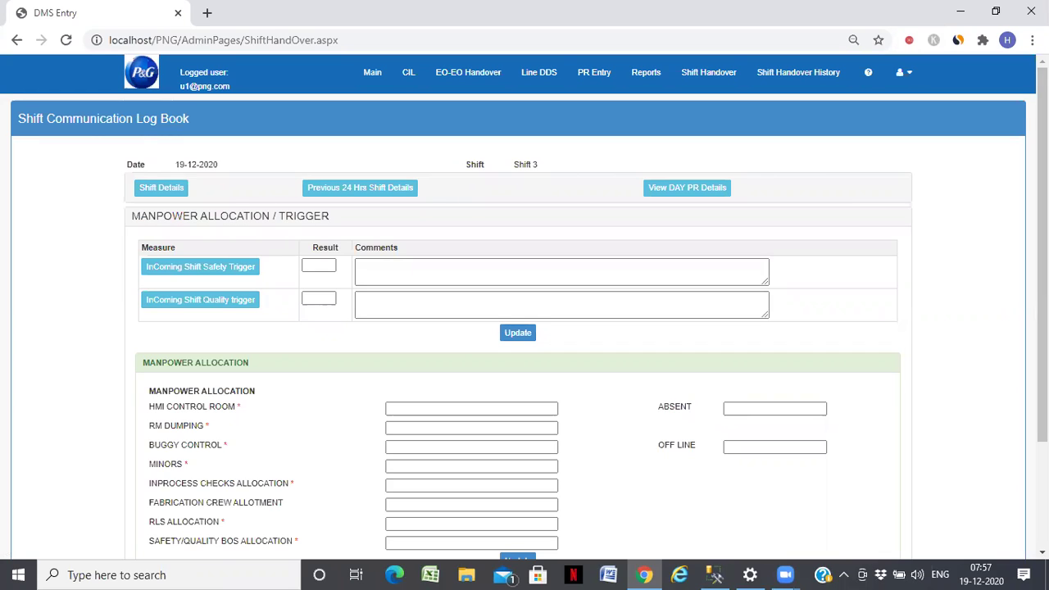
Display the Shift 3 DMS details in the log book, then collapse them again
left_click(162, 188)
left_click(164, 196)
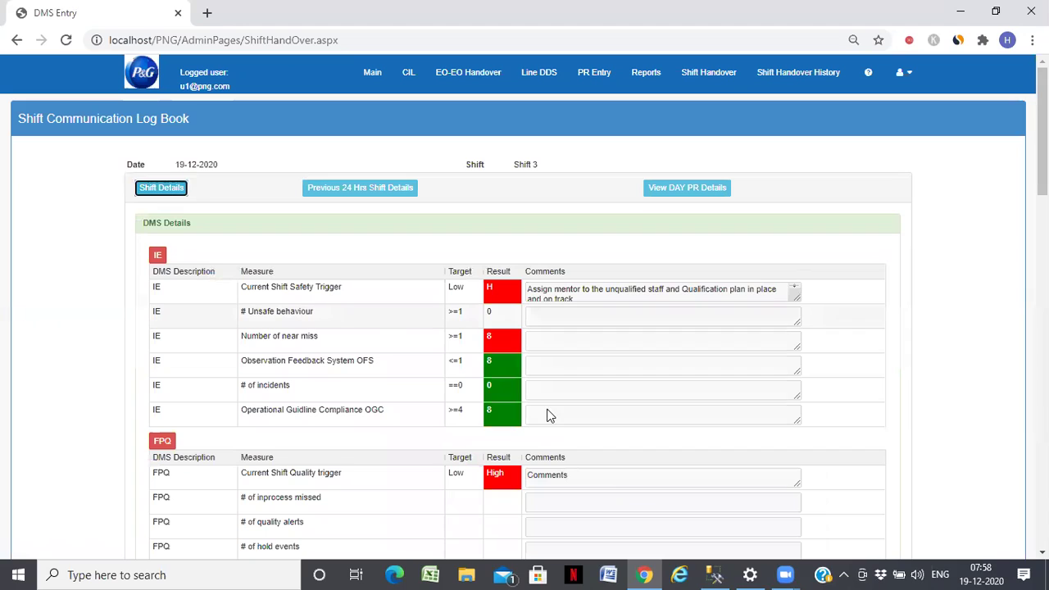
left_click(178, 197)
left_click(179, 197)
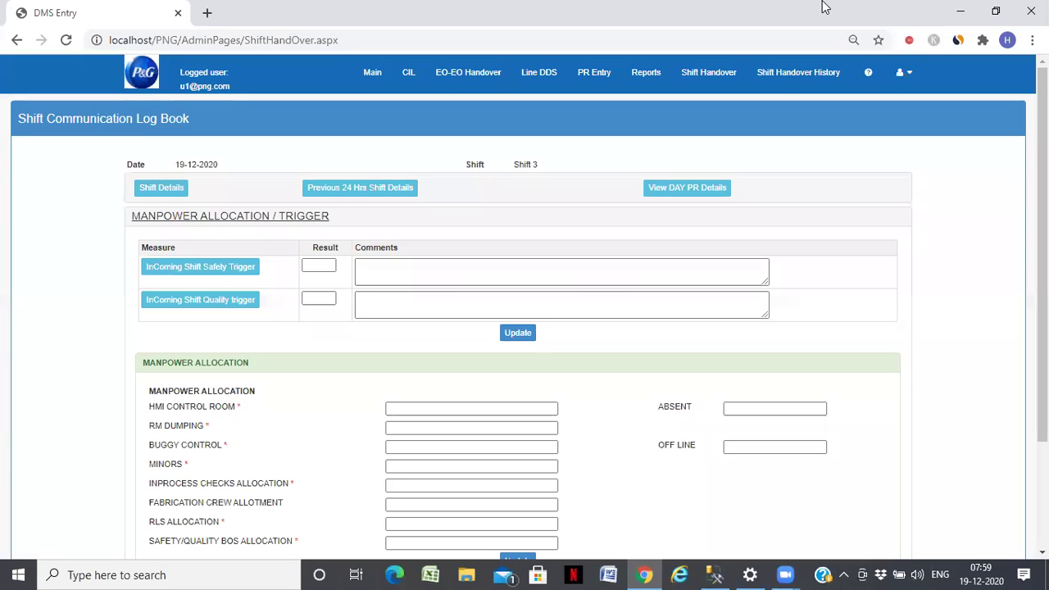
In the incoming shift safety trigger, set Line/Team Staffing/Qualification to No and clear its mentor countermeasure and Who entry
left_click(218, 272)
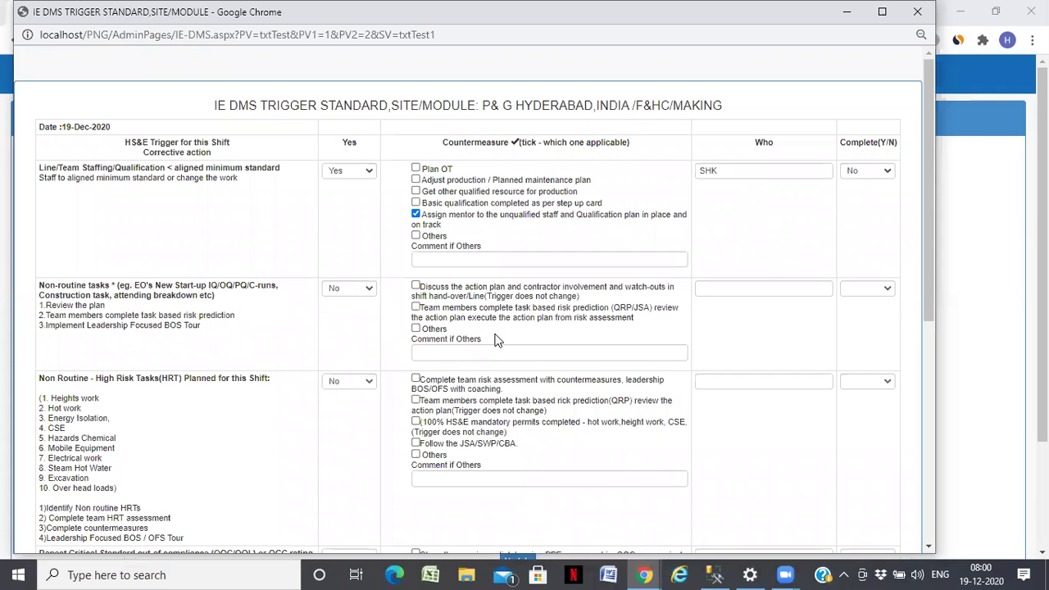
left_click(349, 171)
left_click(344, 196)
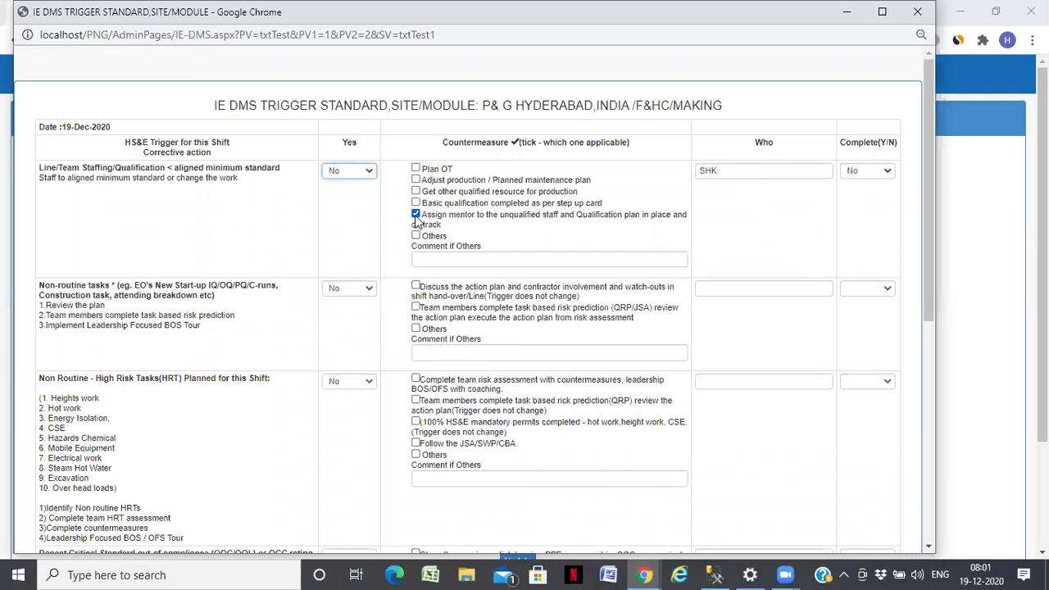
left_click(729, 172)
key("BackSpace")
key("BackSpace")
key("BackSpace")
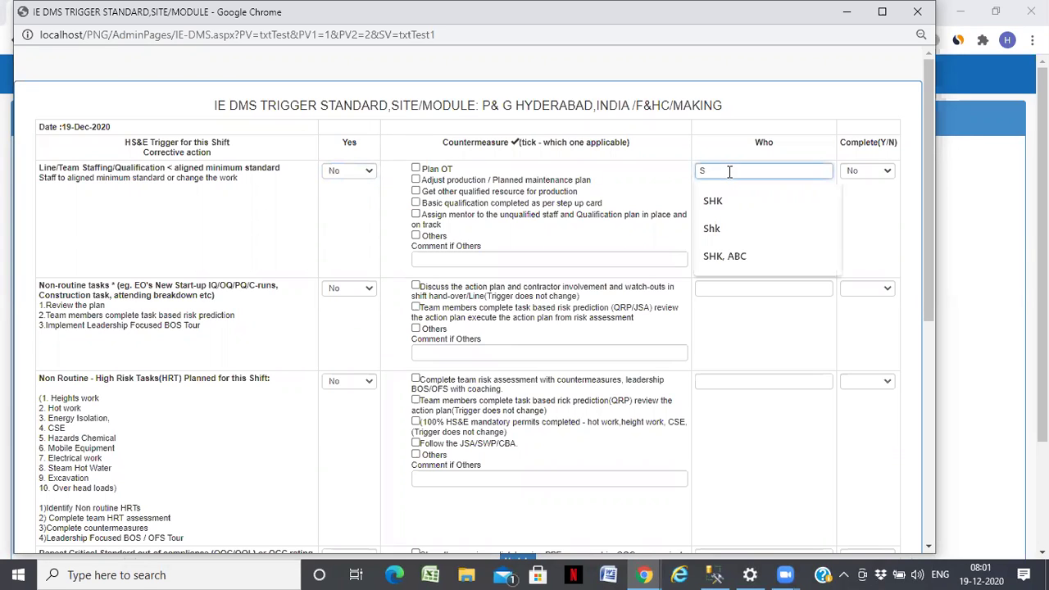
Set Complete to Yes for the Line/Team Staffing/Qualification row and save the safety trigger form
left_click(867, 170)
left_click(868, 195)
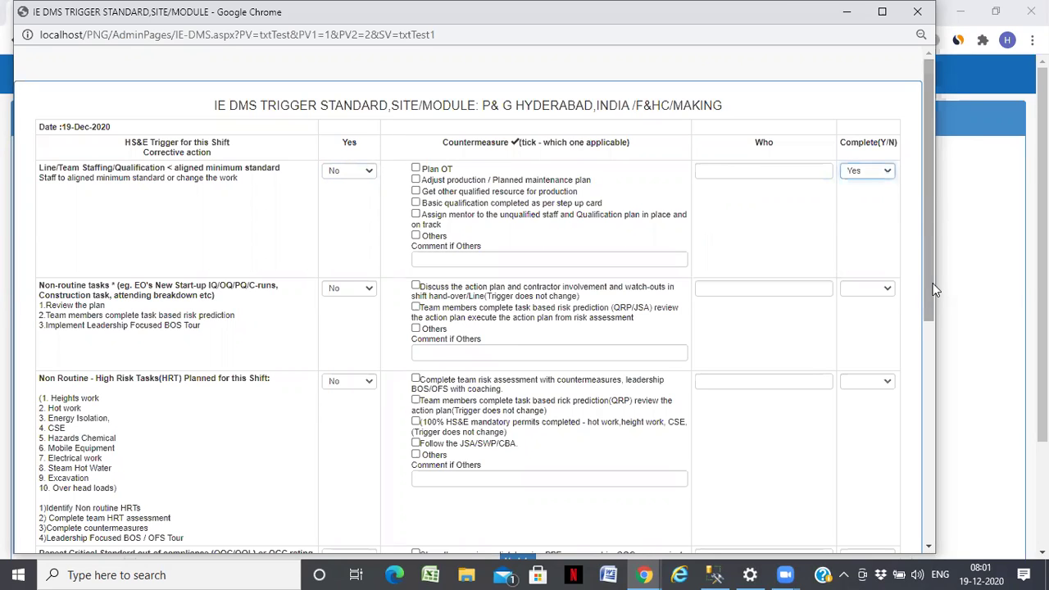
scroll(935, 428, "down", 4)
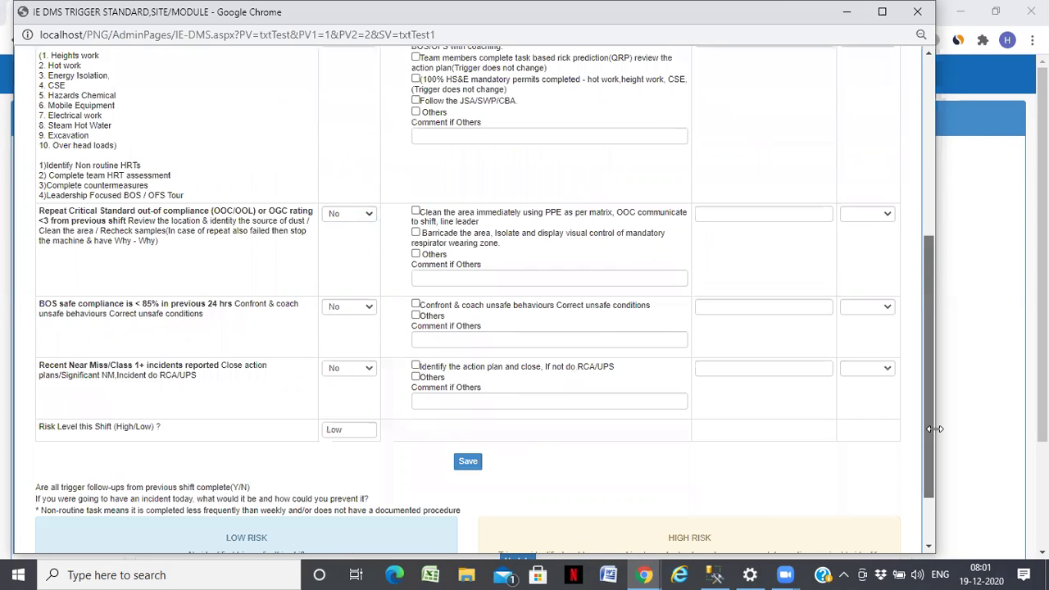
scroll(453, 392, "down", 1)
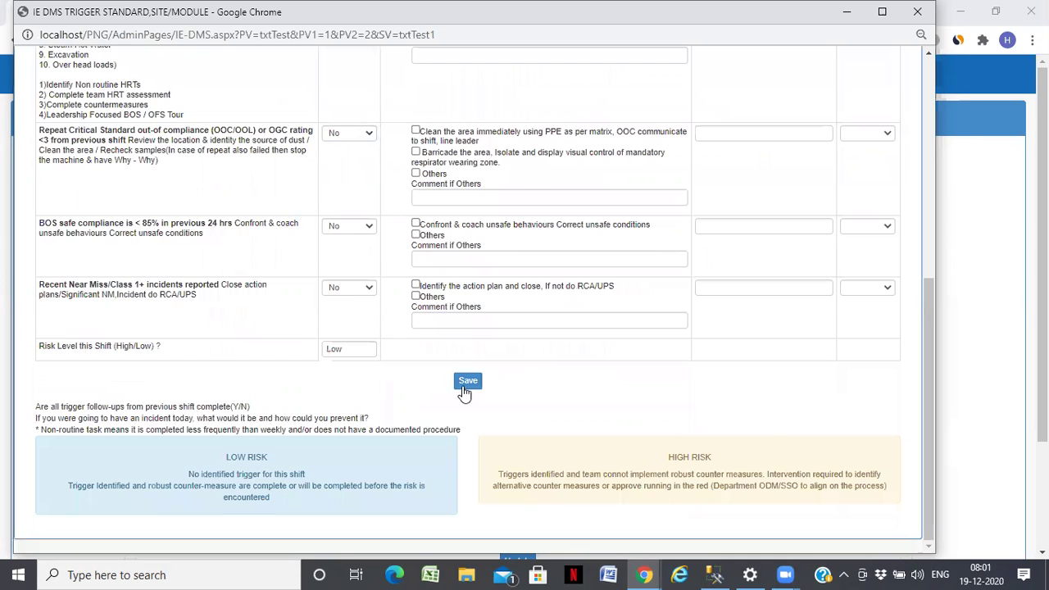
left_click(465, 382)
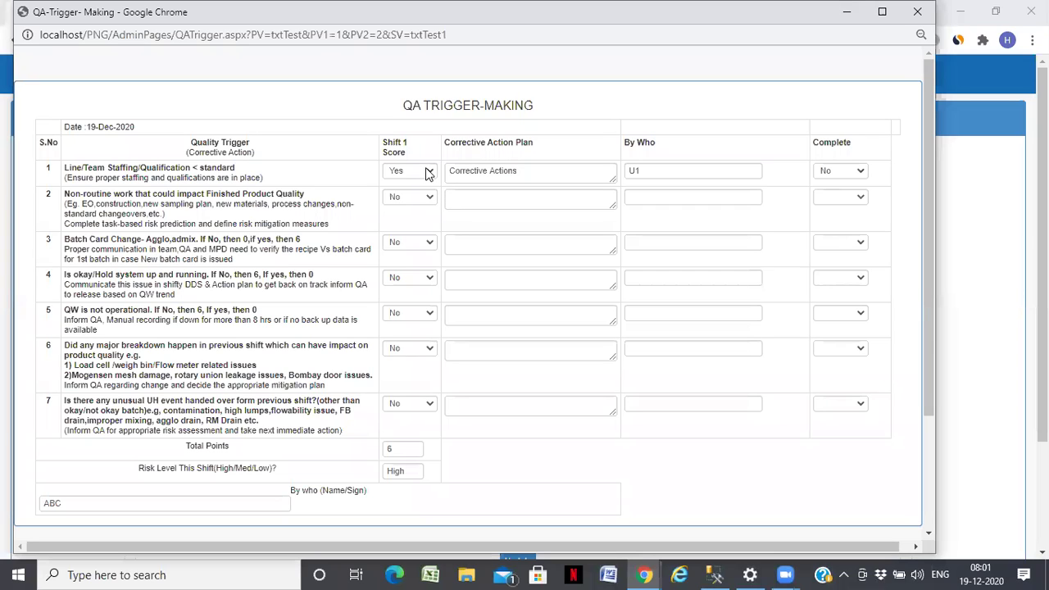
In the QA trigger form, set the Line/Team Staffing/Qualification score to No and clear its corrective action plan
left_click(427, 173)
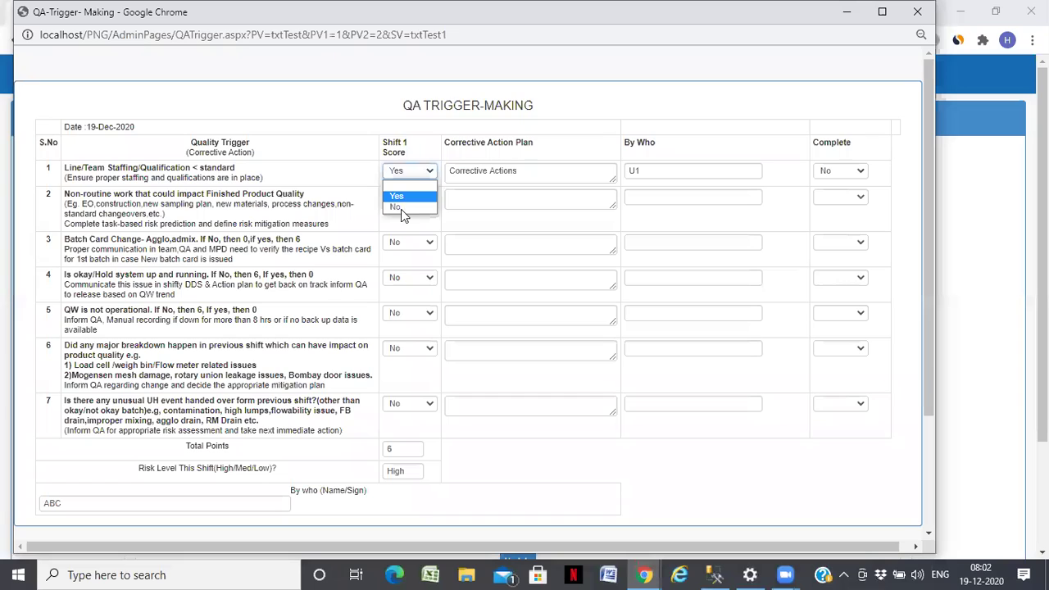
left_click(401, 208)
left_click(560, 171)
key("ctrl+a")
key("BackSpace")
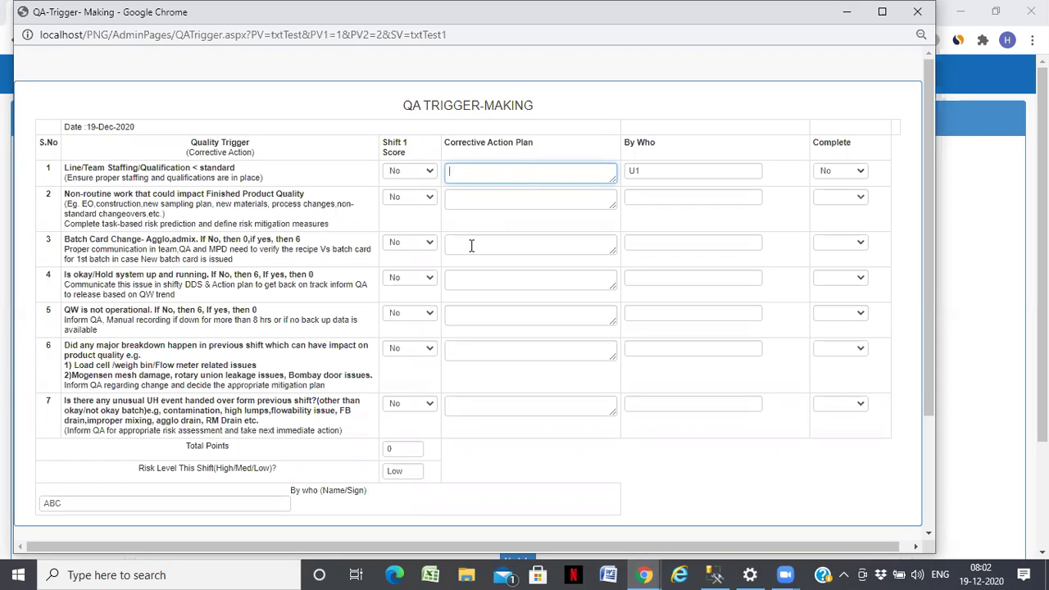
Clear By Who and set Complete to Yes for the first QA trigger row, and save the form
left_click(671, 172)
key("ctrl+a")
key("BackSpace")
key("Tab")
key("alt+Down")
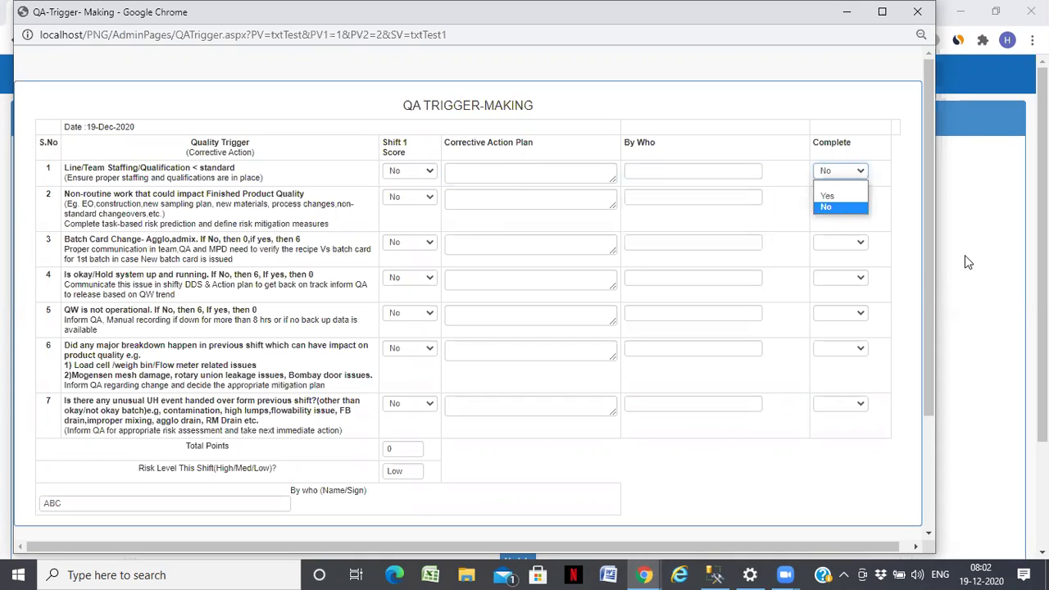
key("Up")
key("Return")
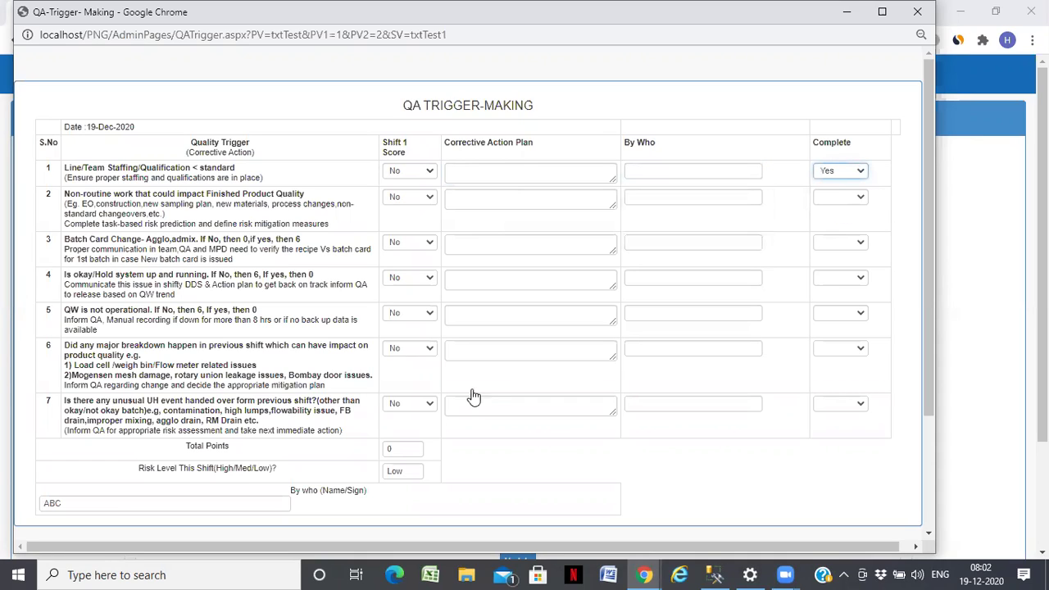
scroll(473, 396, "down", 3)
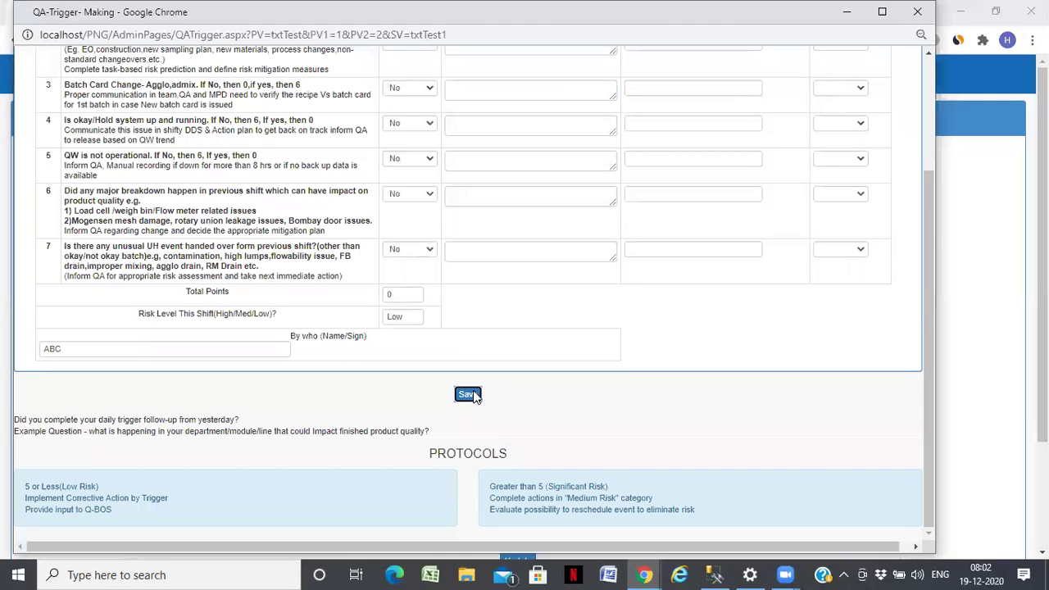
left_click(468, 395)
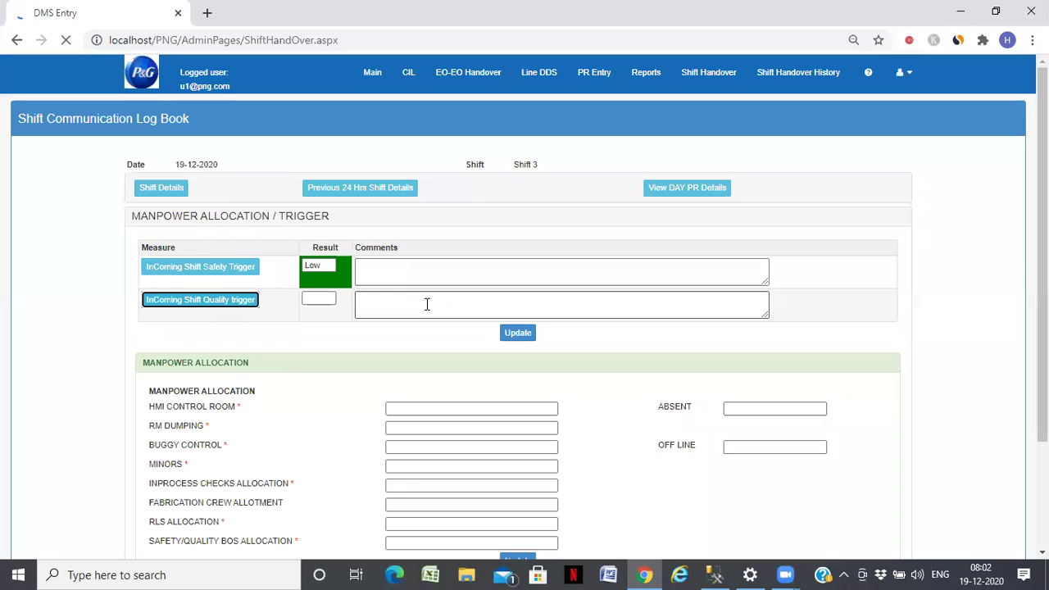
Enter the comment "Nil Comments" for the incoming shift quality trigger and update the shift triggers
left_click(427, 305)
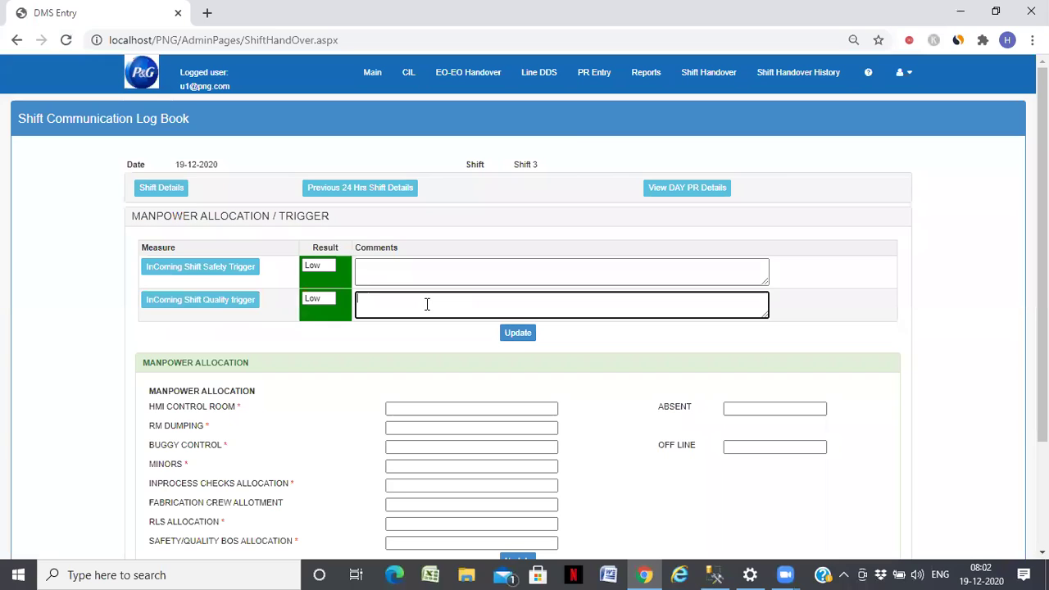
type("Nil Comments")
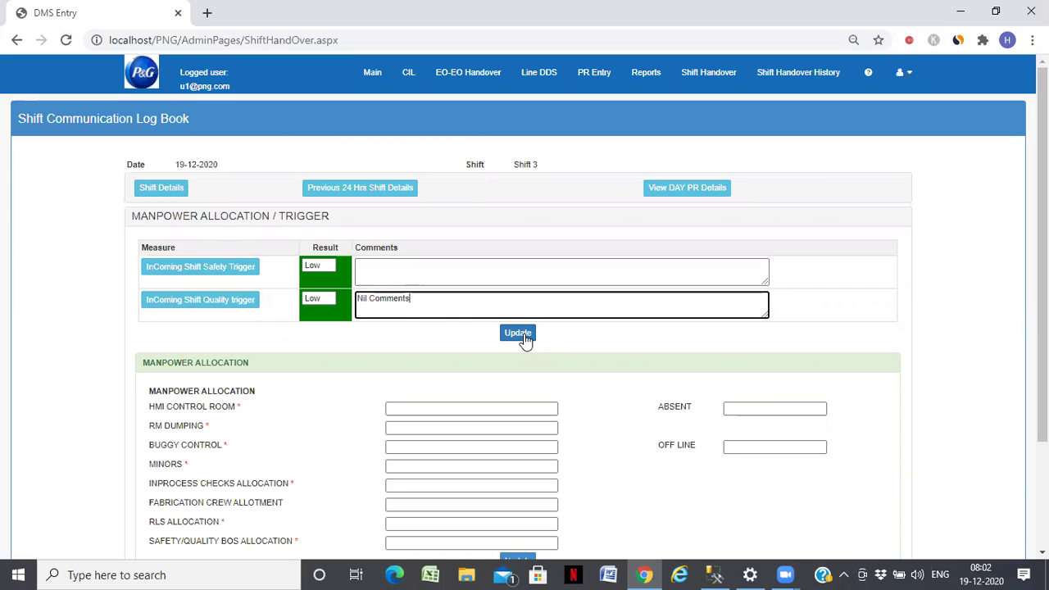
left_click(525, 340)
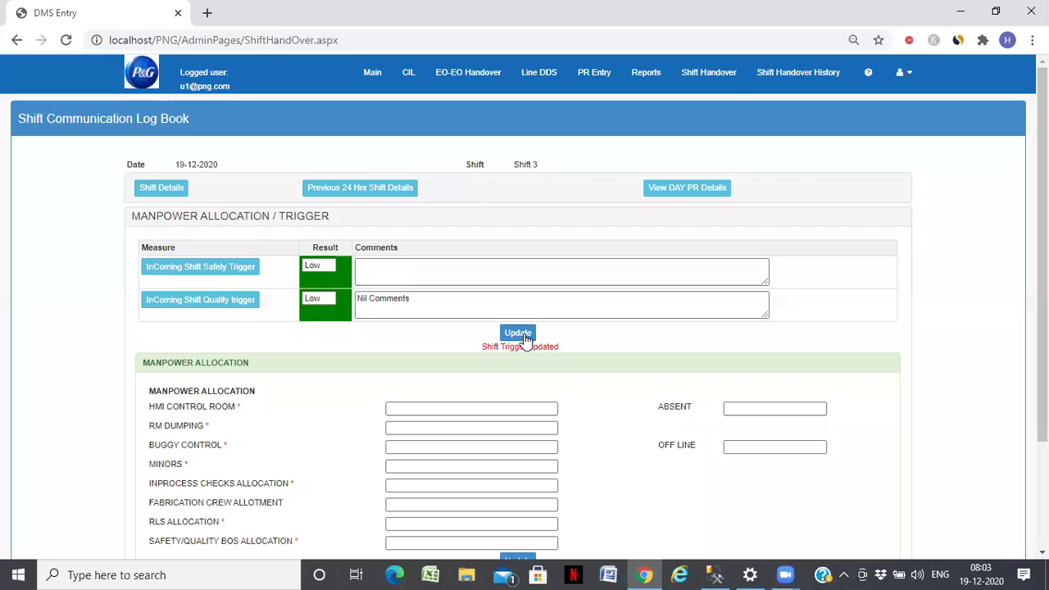
Fill in the assigned employees' names for HMI Control Room and RM Dumping, and copy the RM Dumping name
left_click(406, 430)
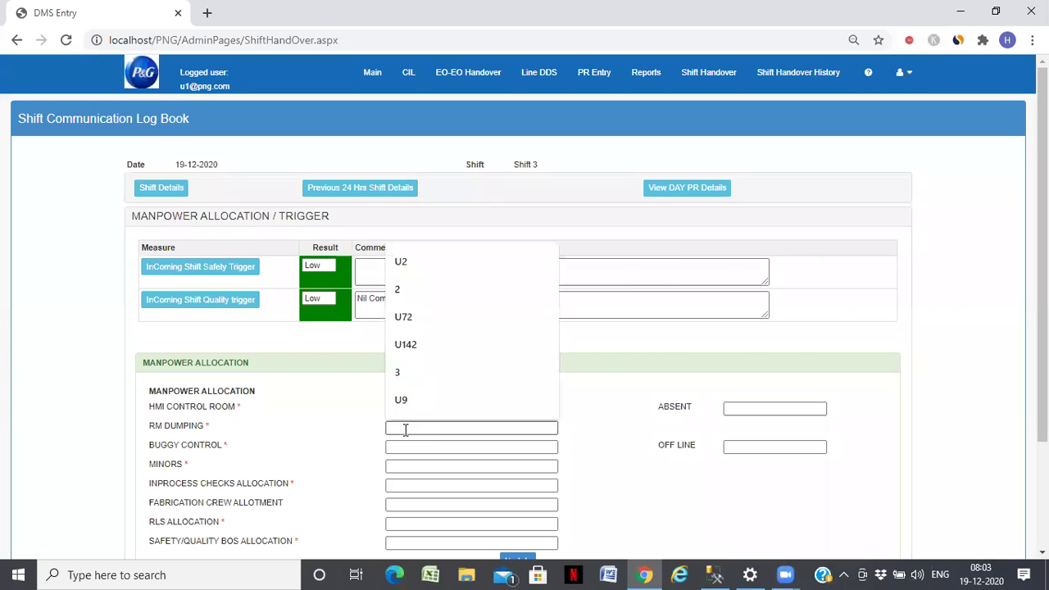
type("Ab")
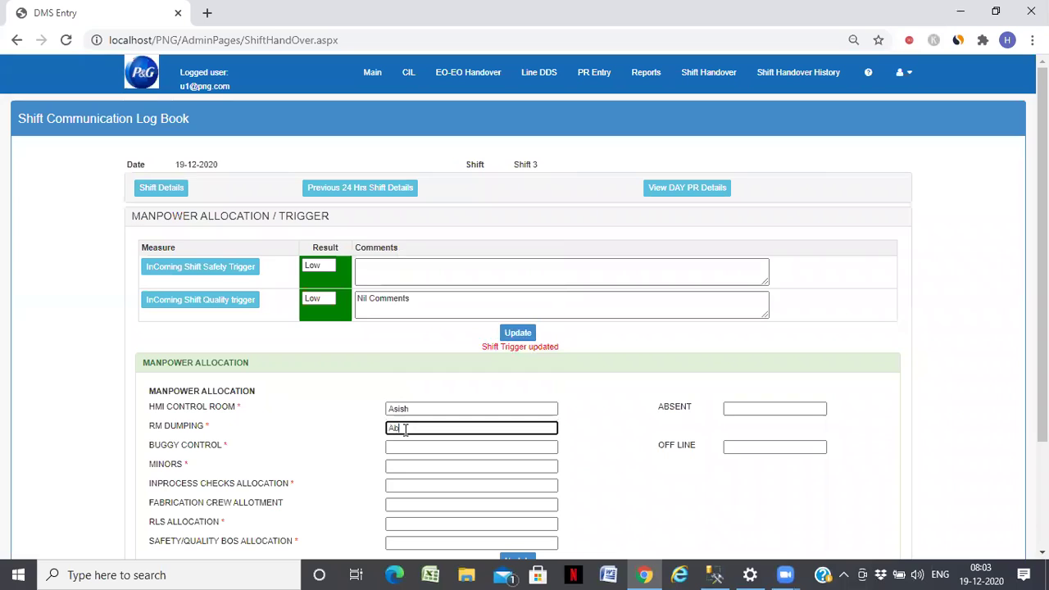
type("ishek")
key("ctrl+a")
key("ctrl+c")
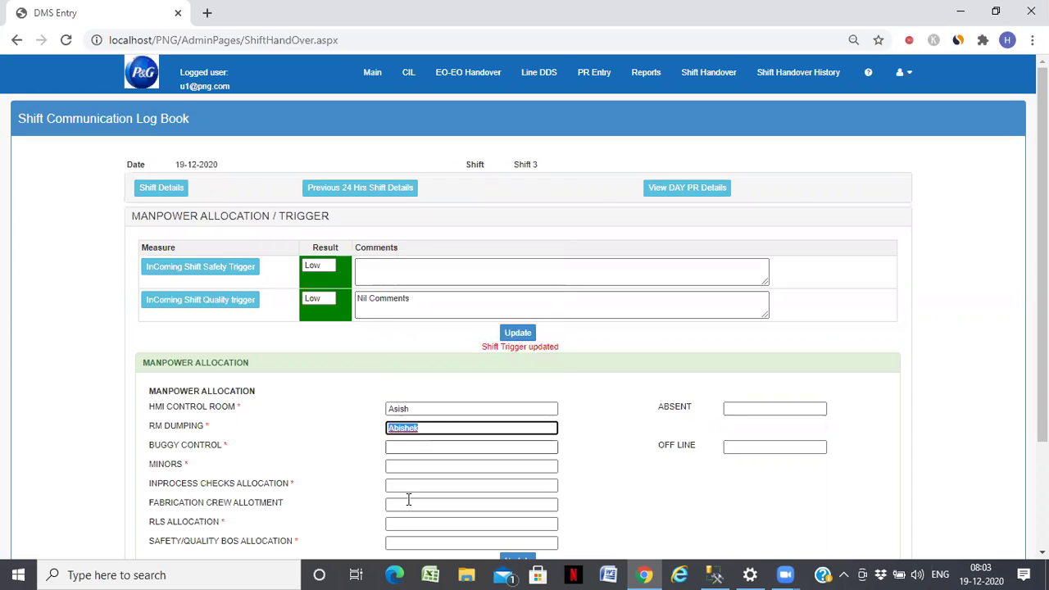
Assign the RM Dumping employee's name to Buggy Control, Minors and Inprocess Checks Allocation as well
left_click(412, 449)
key("ctrl+v")
left_click(412, 464)
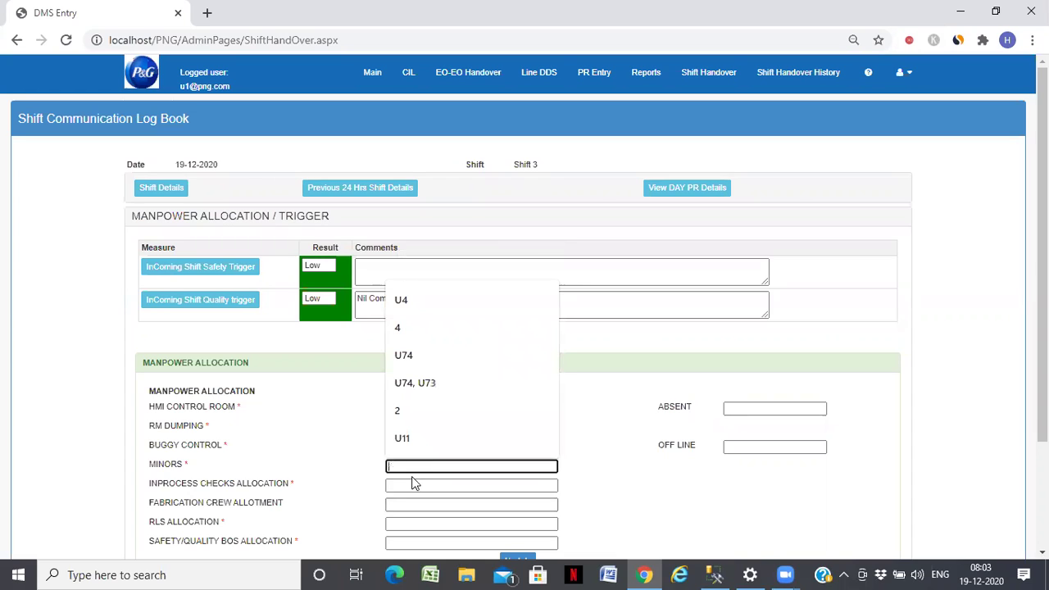
key("ctrl+v")
left_click(413, 485)
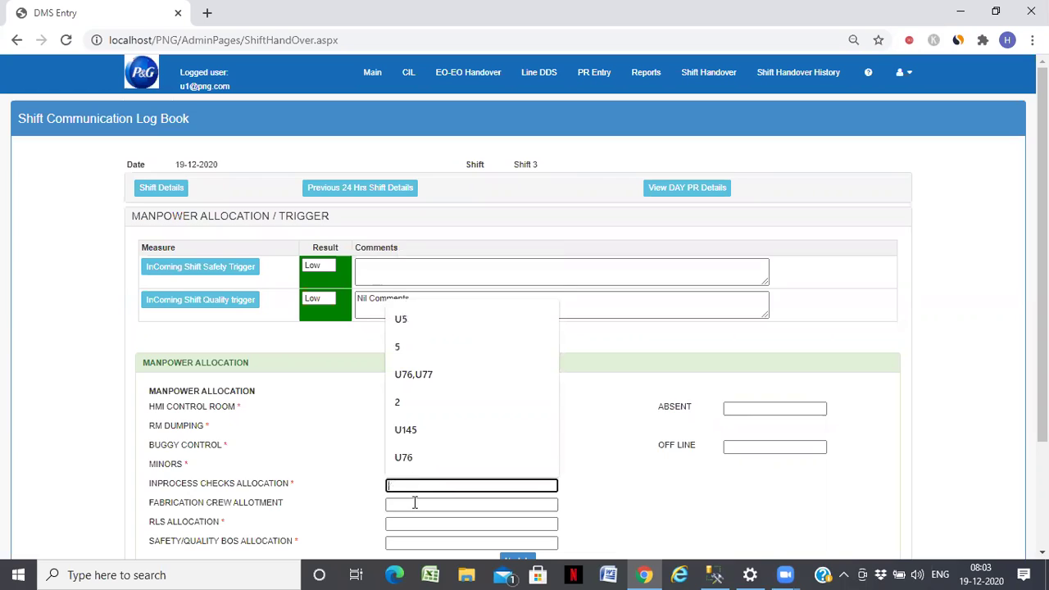
key("ctrl+v")
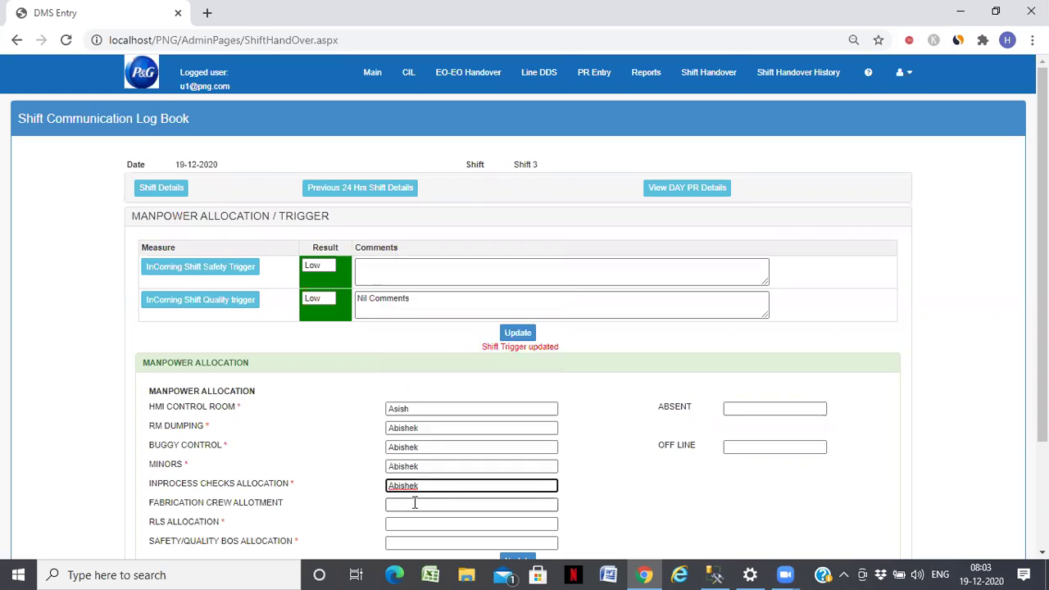
Enter the same employee name for Fabrication Crew Allotment, RLS and Safety/Quality BOS Allocation, and update the manpower allocation
left_click(415, 504)
key("ctrl+v")
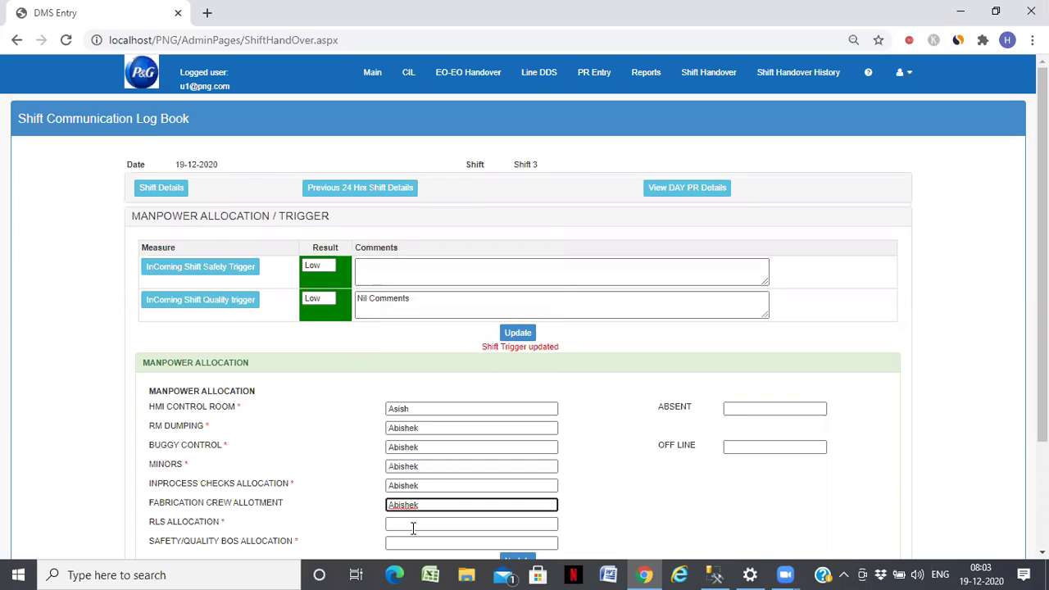
left_click(413, 526)
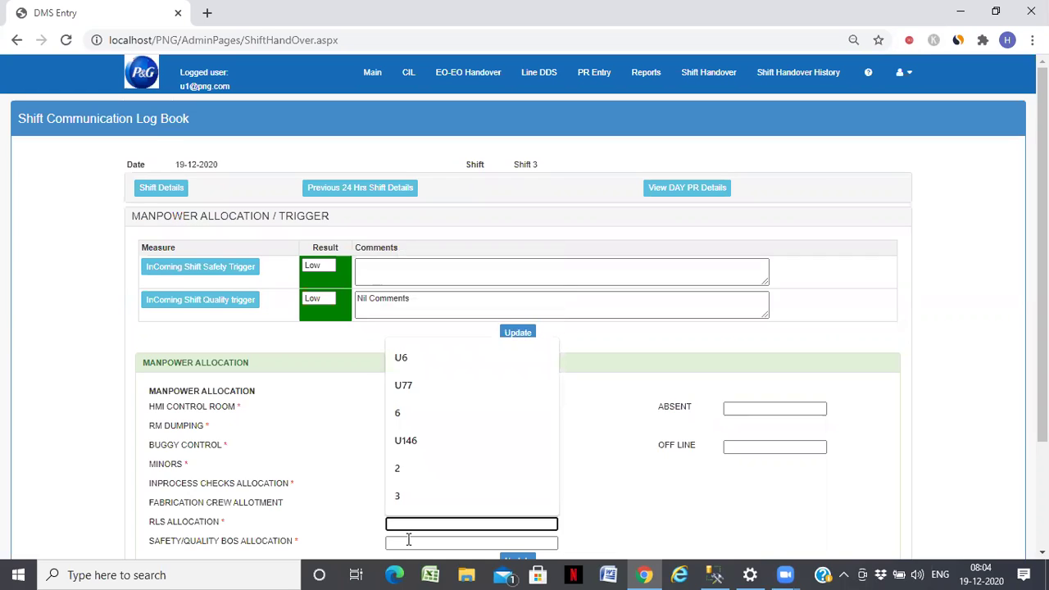
key("ctrl+v")
left_click(408, 539)
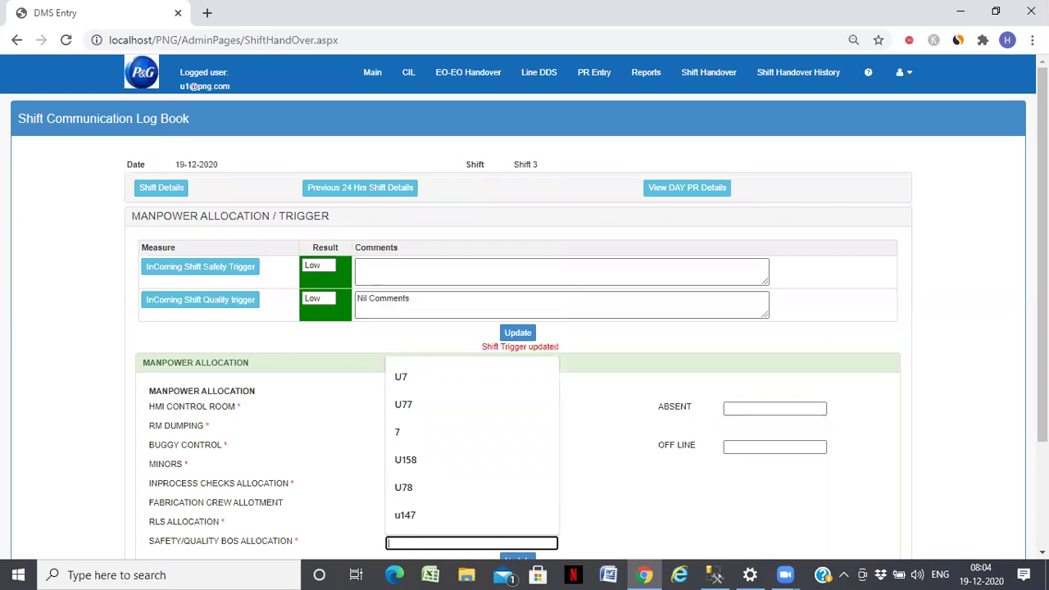
key("ctrl+v")
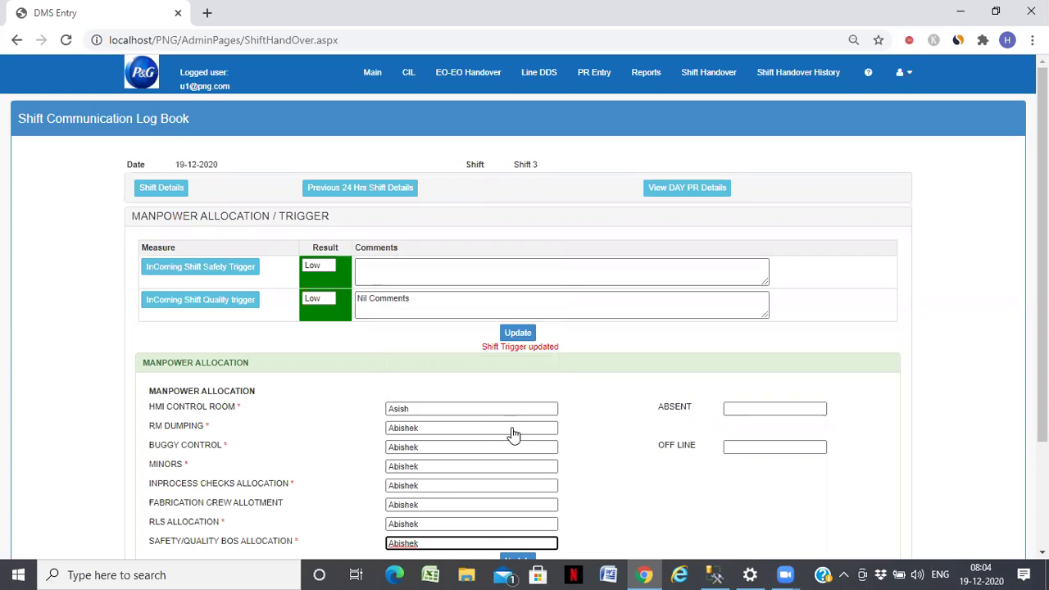
scroll(513, 435, "down", 2)
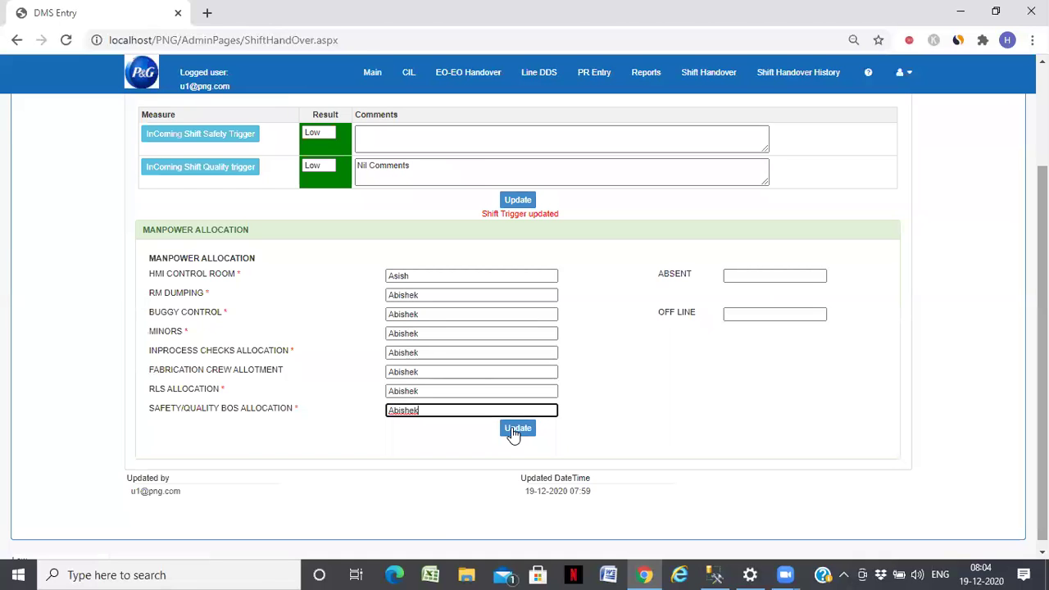
left_click(517, 429)
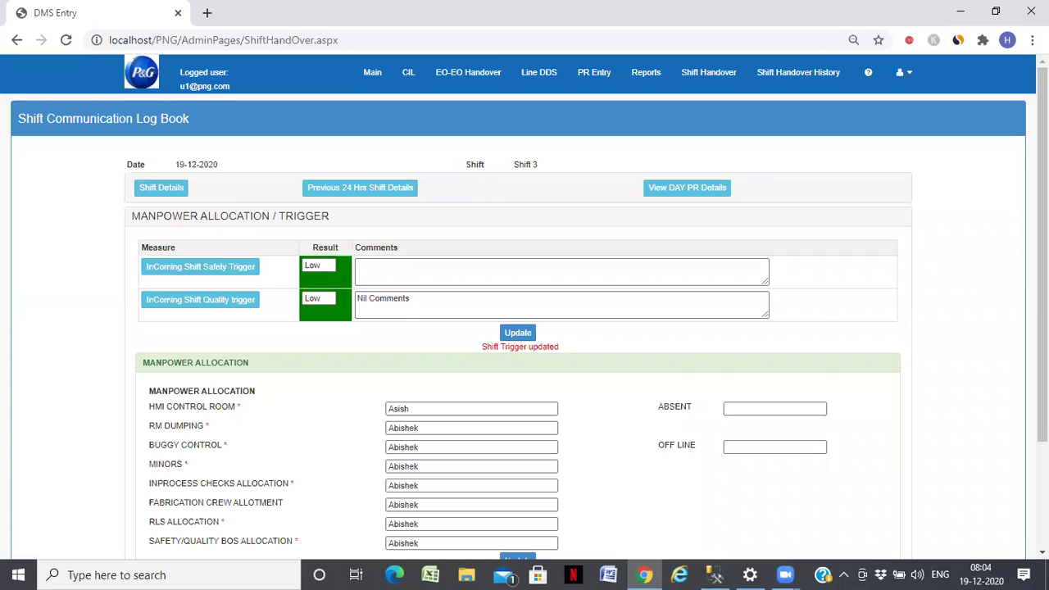
scroll(525, 328, "down", 1)
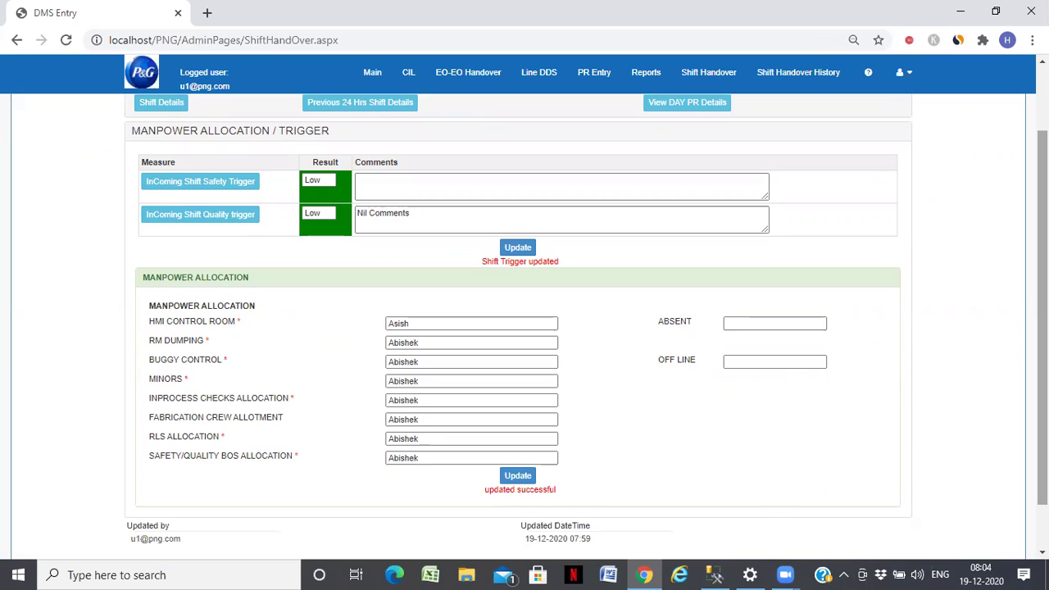
left_click(902, 74)
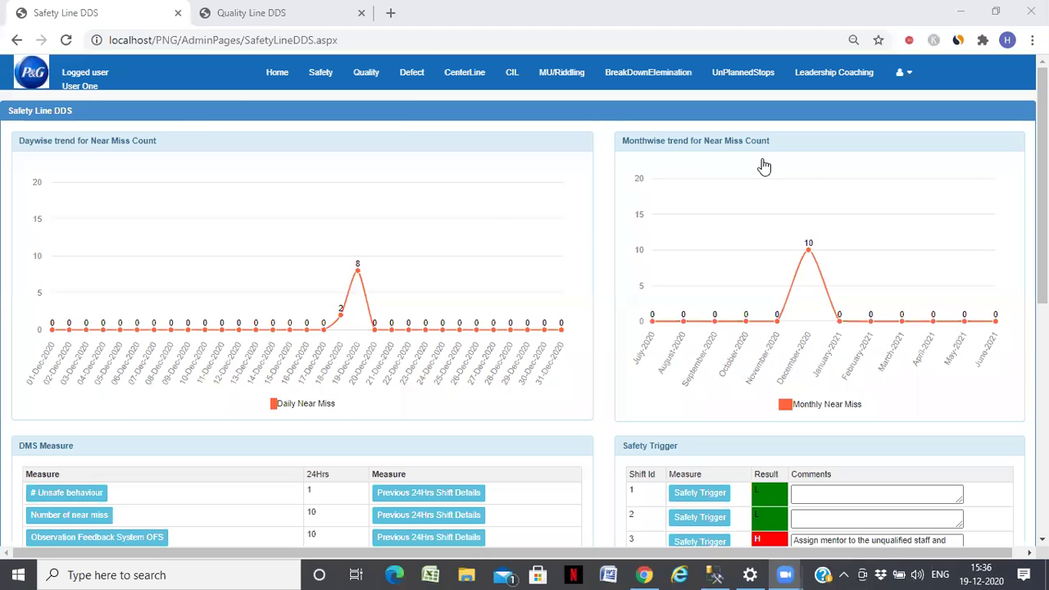
Review the near-miss trends, DMS measures and Shift 3 Safety Trigger details on the Safety Line DDS, and close the trigger form
mouse_move(500, 213)
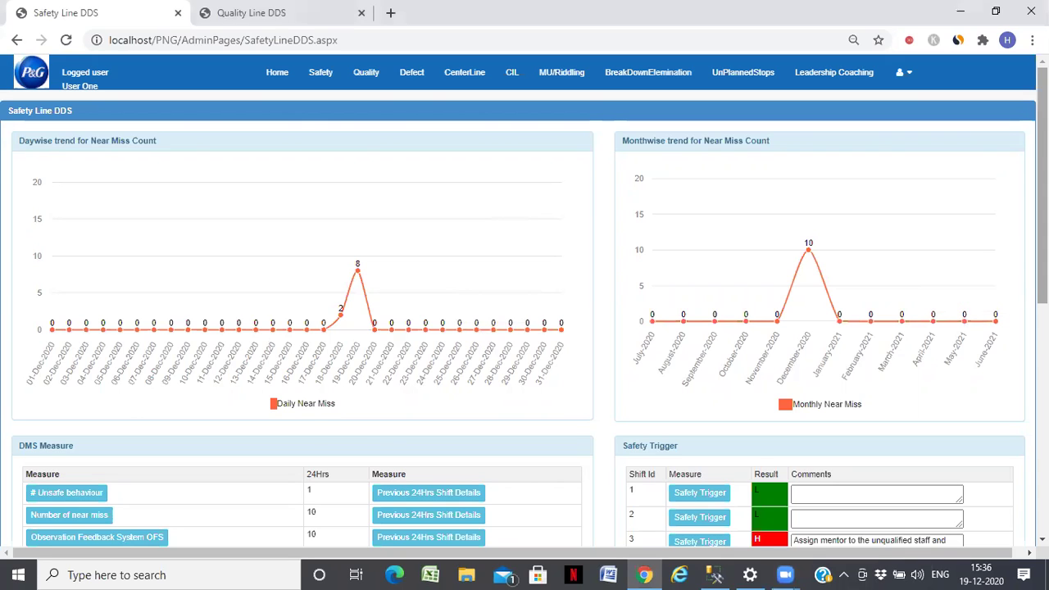
scroll(828, 393, "down", 1)
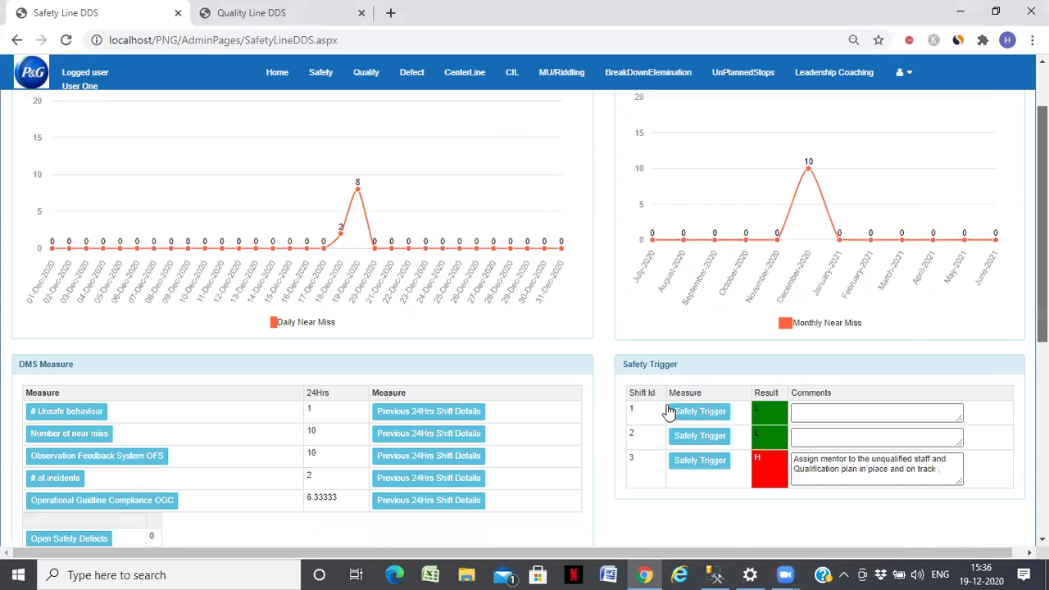
scroll(661, 390, "down", 1)
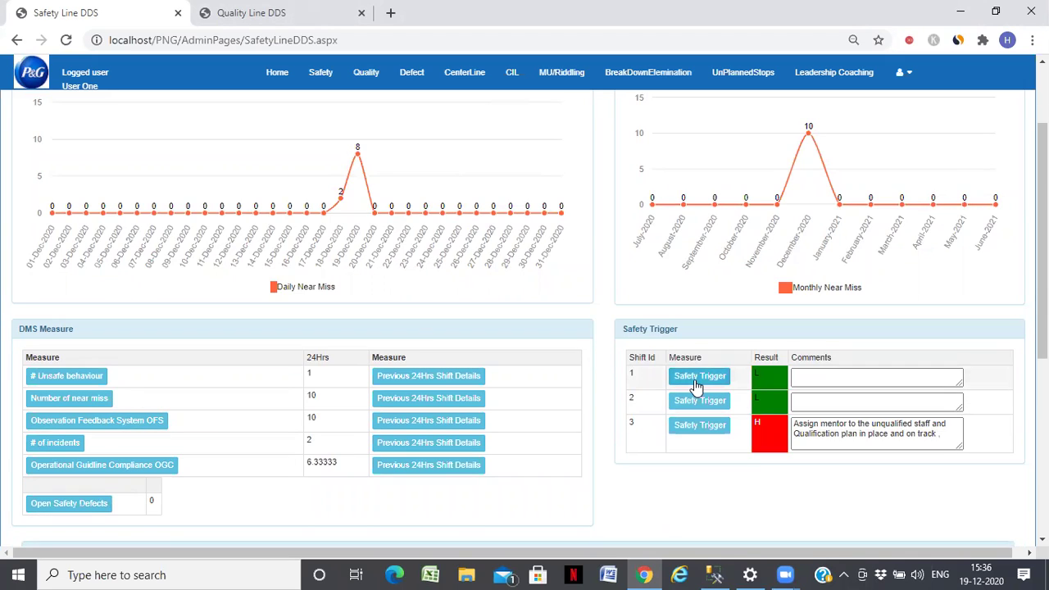
left_click(691, 435)
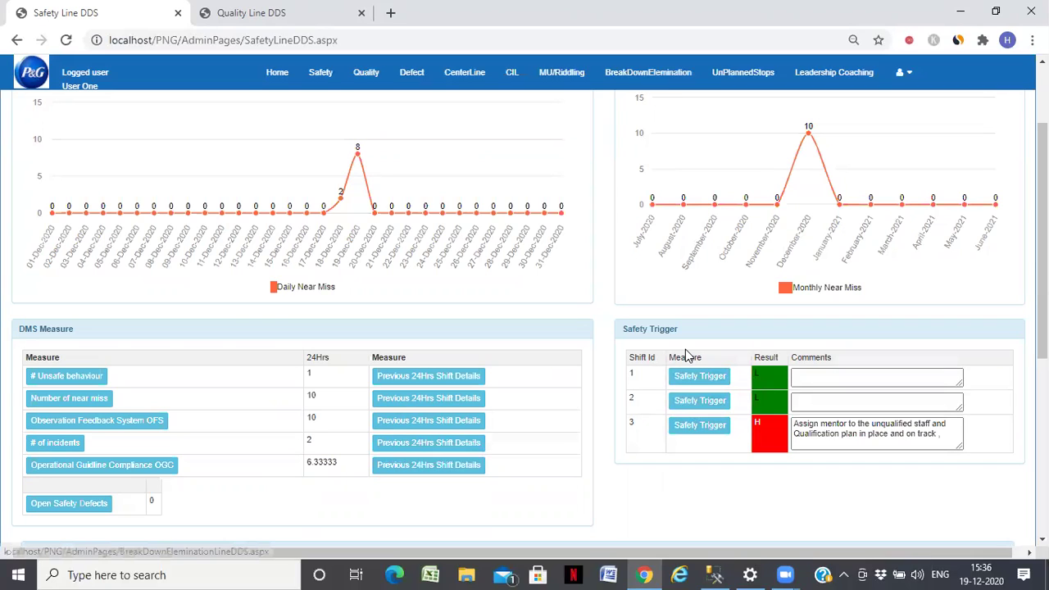
left_click(699, 426)
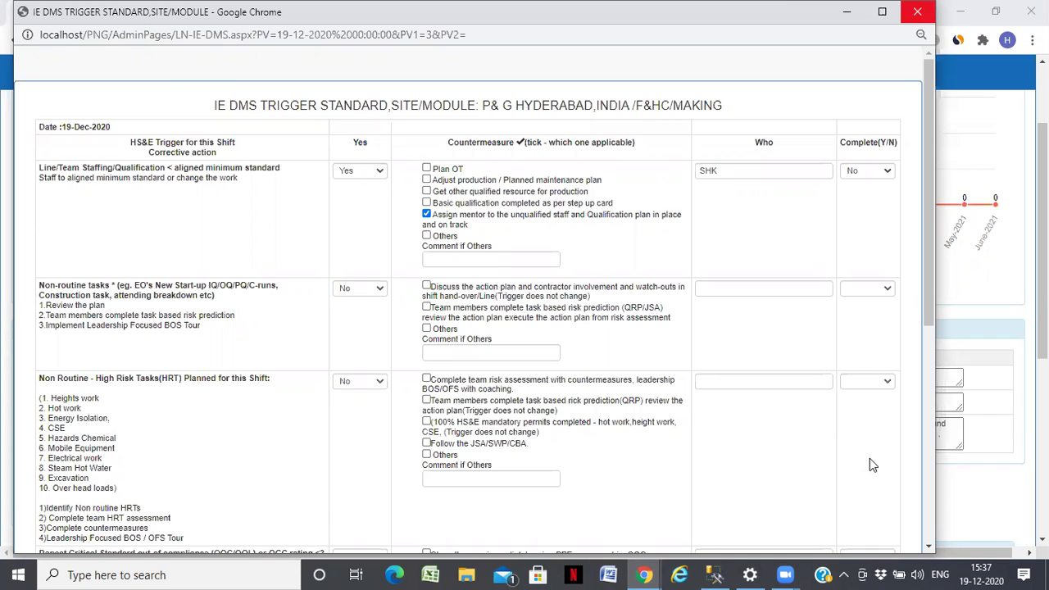
key("ctrl+w")
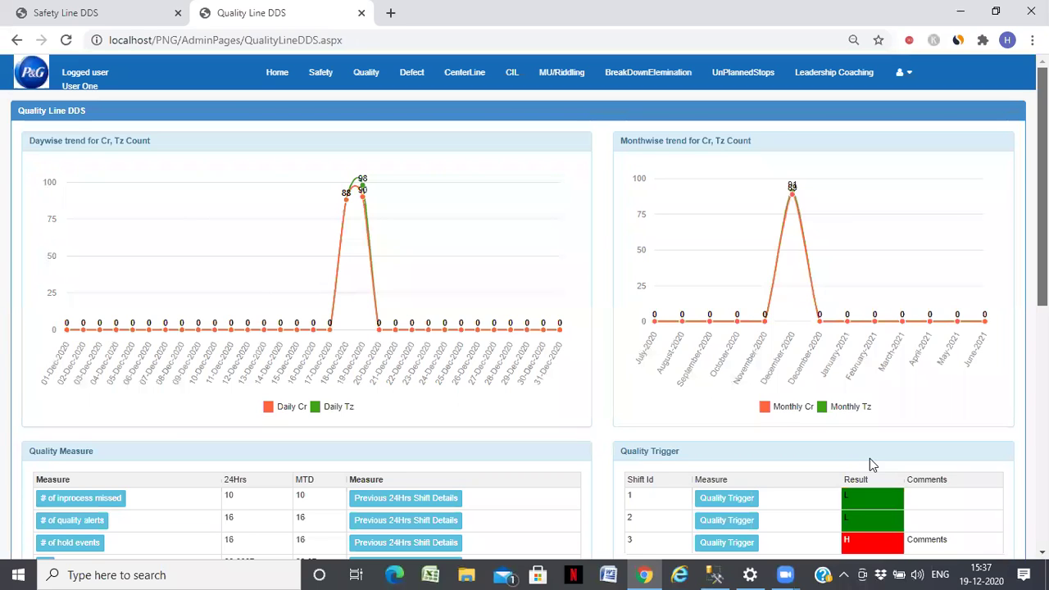
Review the Quality Line DDS measures and Shift 3 Quality Trigger details, and close the trigger form
scroll(870, 458, "down", 1)
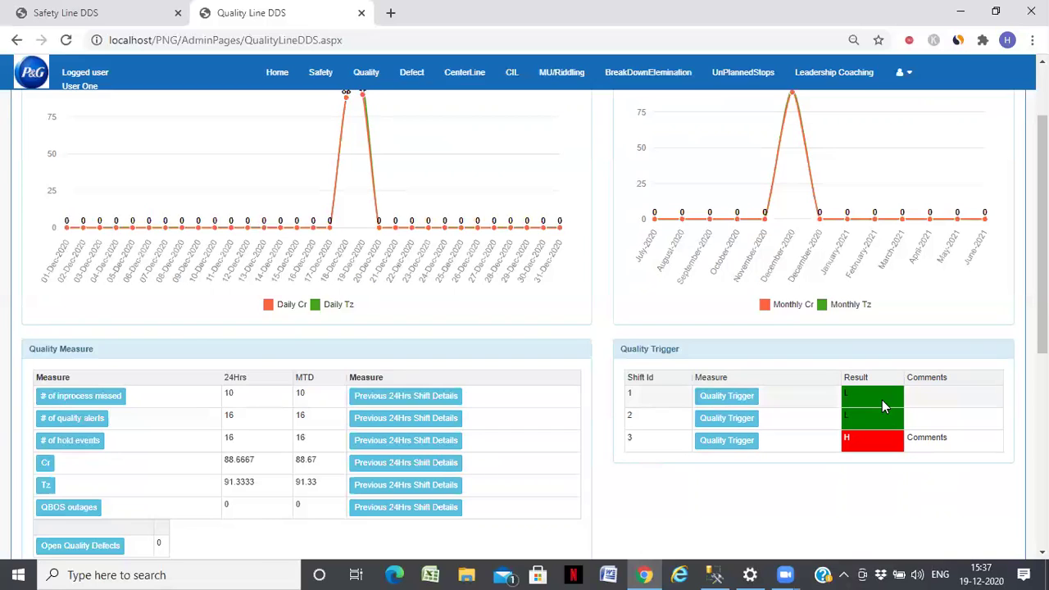
left_click(725, 443)
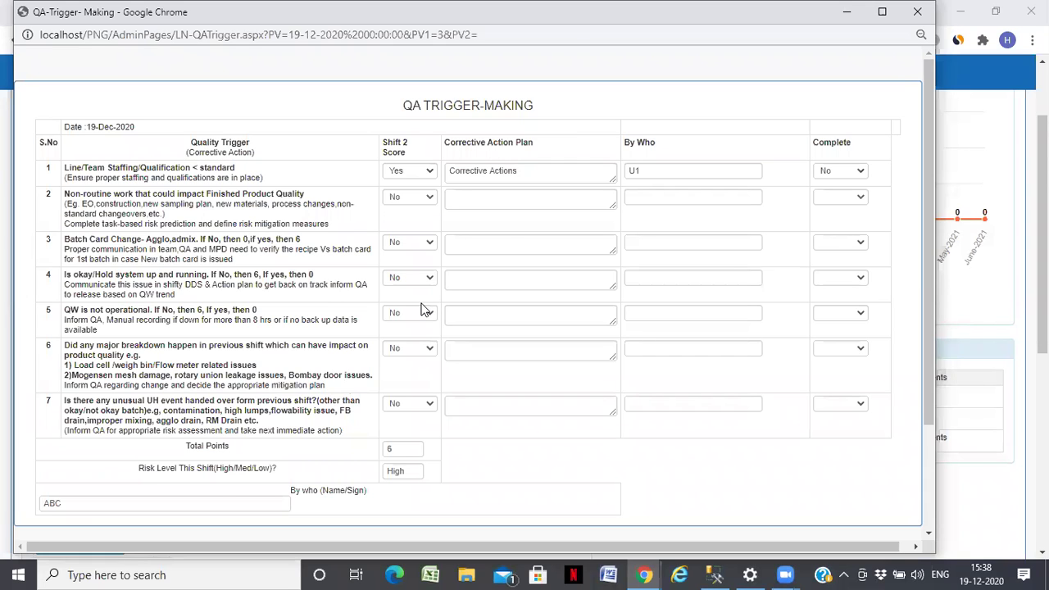
key("ctrl+w")
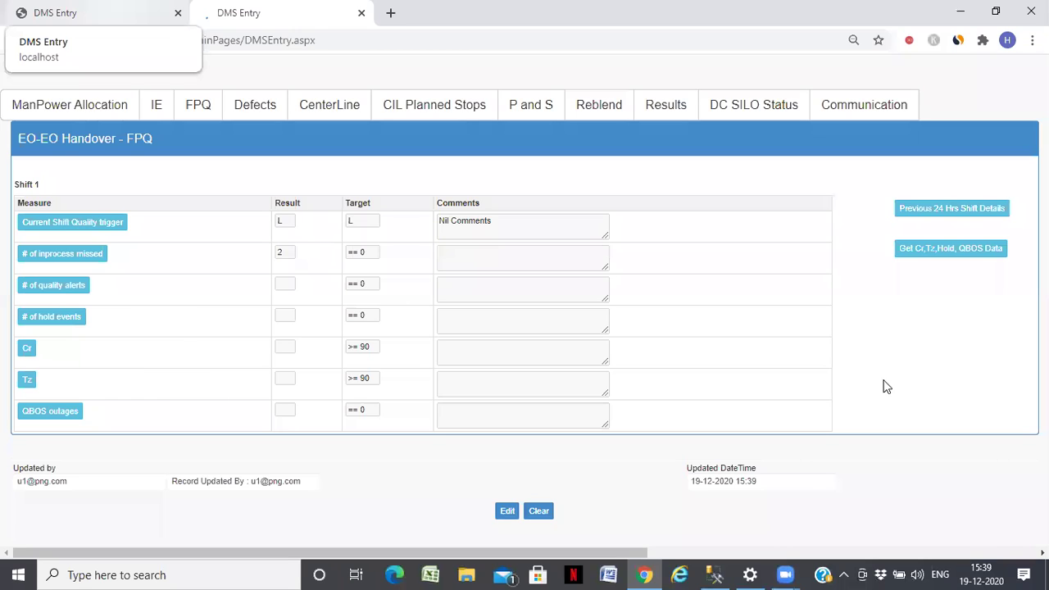
In the EO-EO Handover IE entry for Shift 1, record unsafe behaviour 0, near miss 3, OFS 3, incidents 3 and OGC 6, and update it
left_click(610, 83)
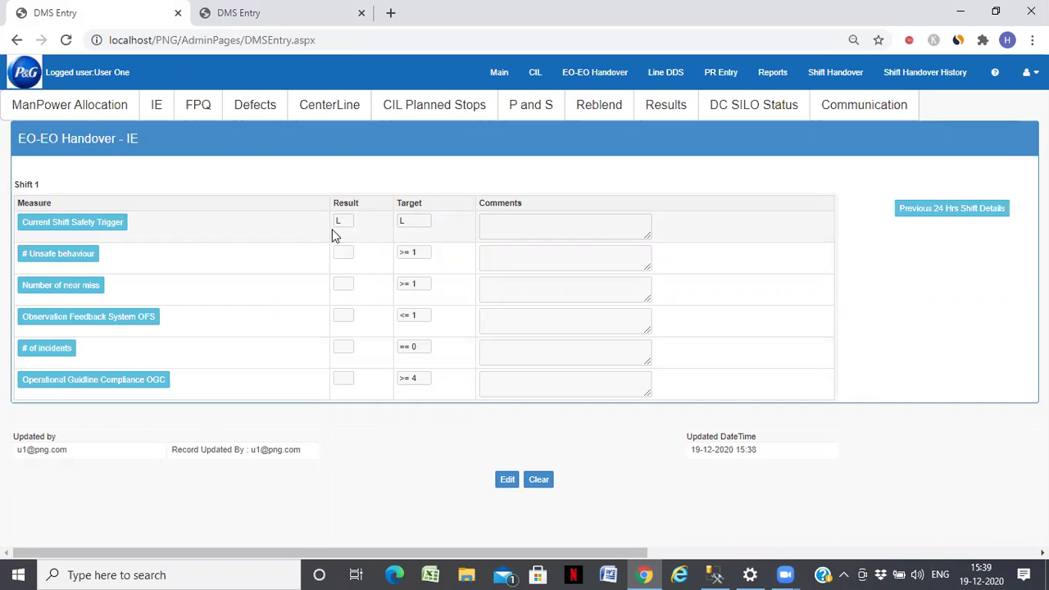
key("ctrl+Tab")
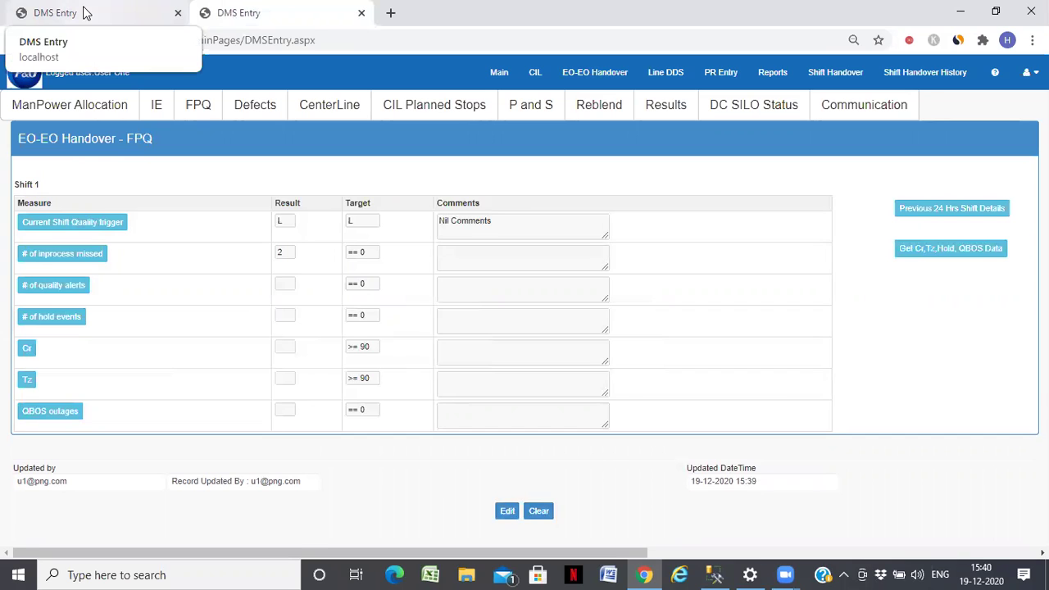
key("ctrl+Tab")
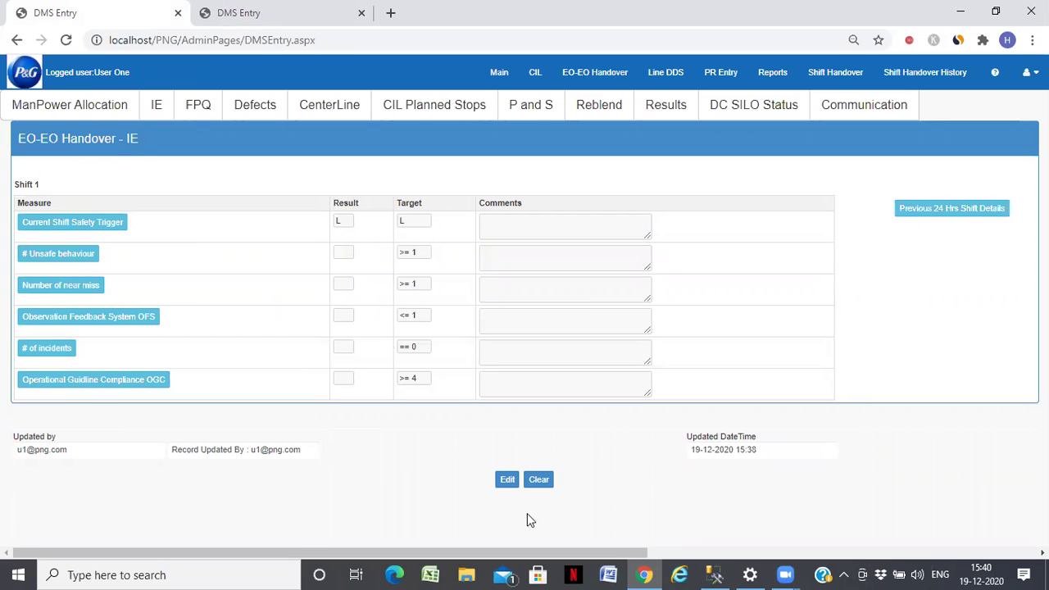
left_click(508, 484)
left_click(508, 485)
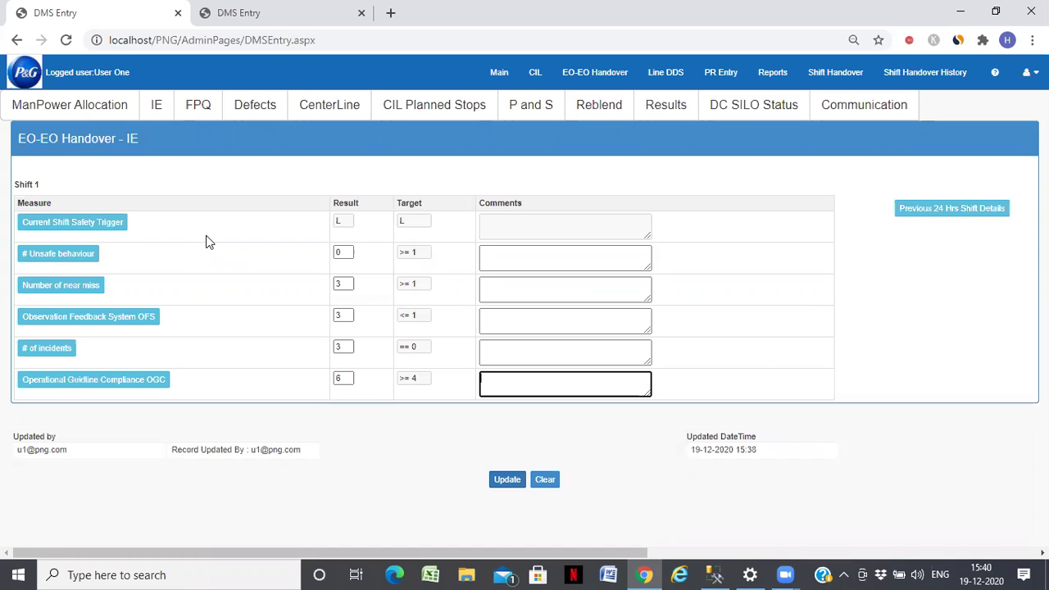
key("Tab")
key("Return")
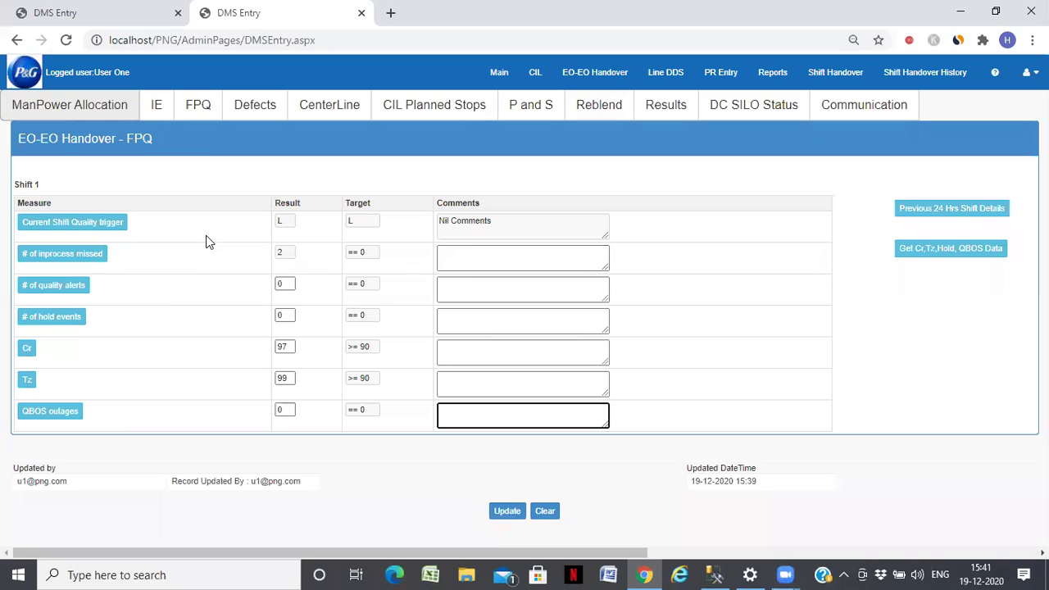
Record quality alerts 0, hold events 0, Cr 97, Tz 99 and QBOS outages 0 in the Shift 1 FPQ entry, and update it
key("ctrl+Tab")
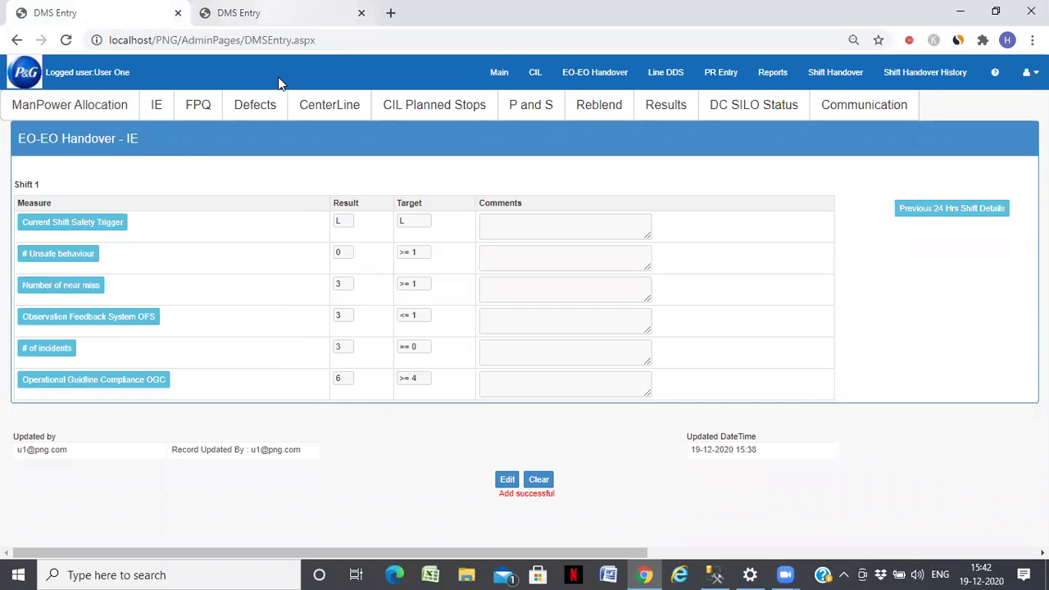
key("ctrl+Tab")
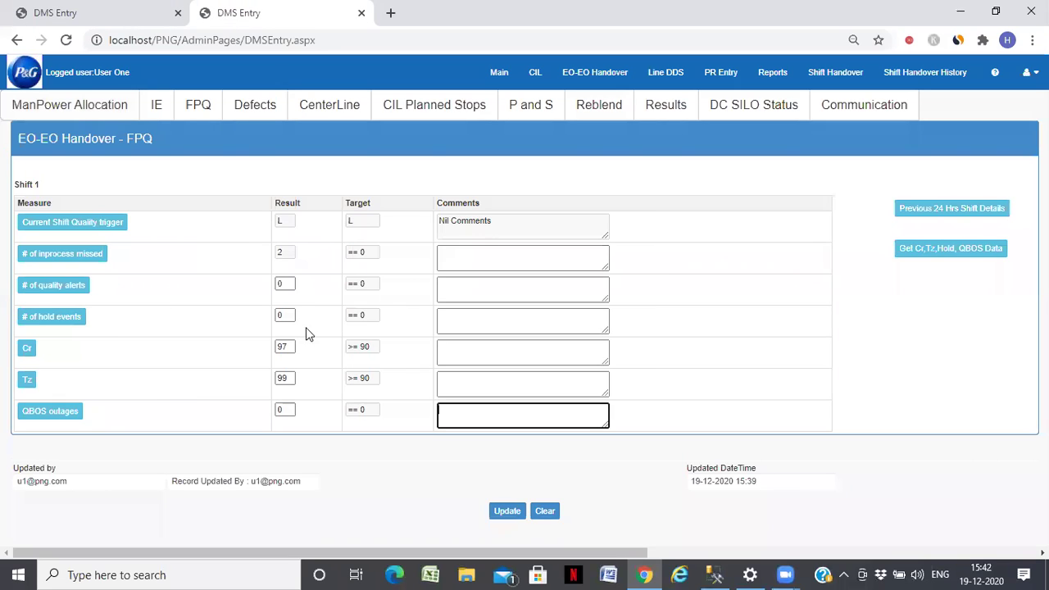
left_click(502, 517)
left_click(505, 514)
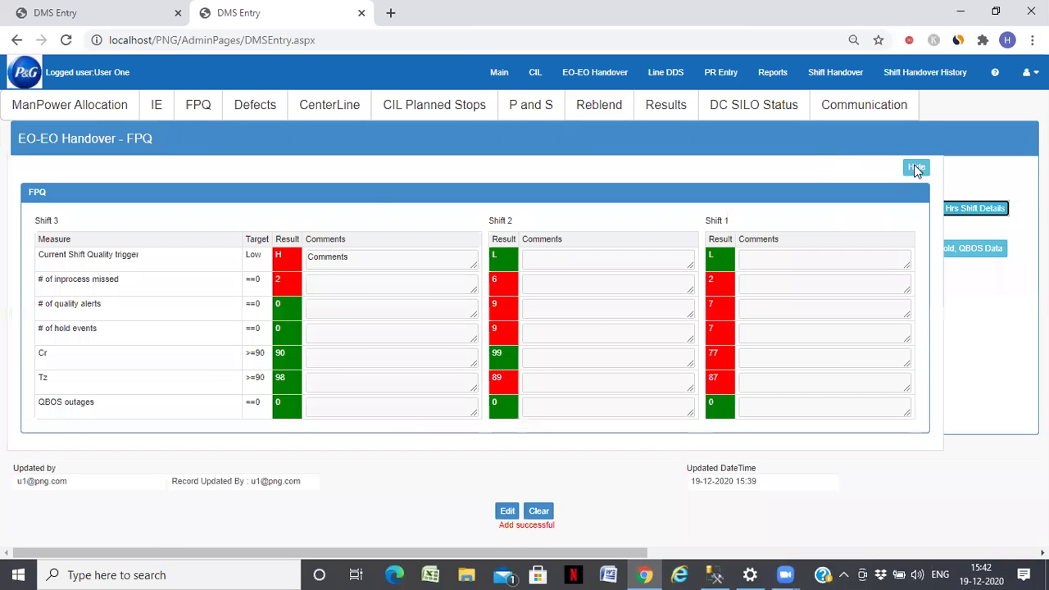
Review the previous 24 hours' shift details for FPQ and IE, hiding each overview when done
left_click(917, 169)
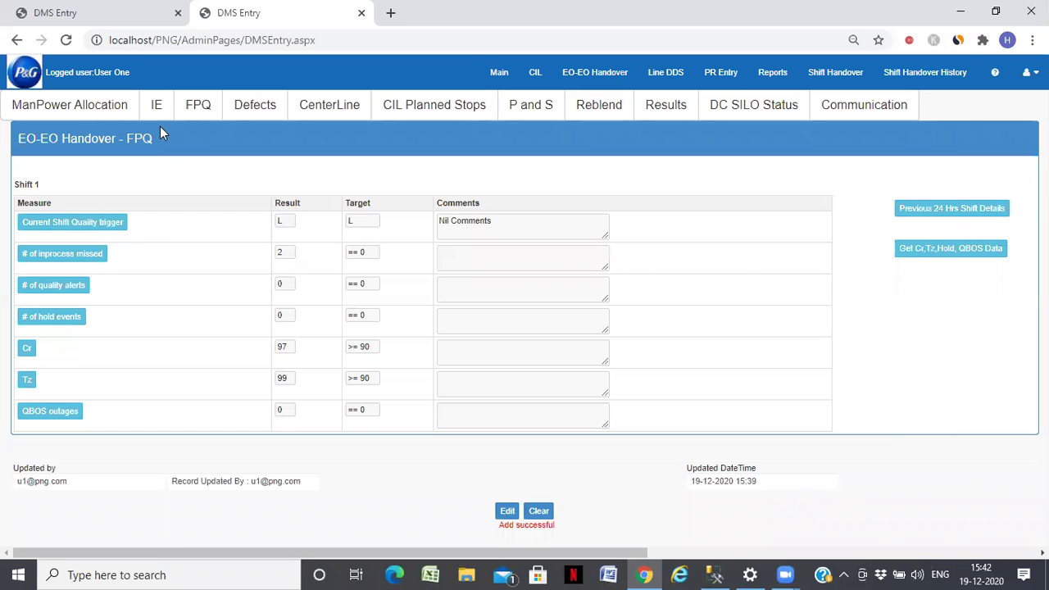
left_click(104, 7)
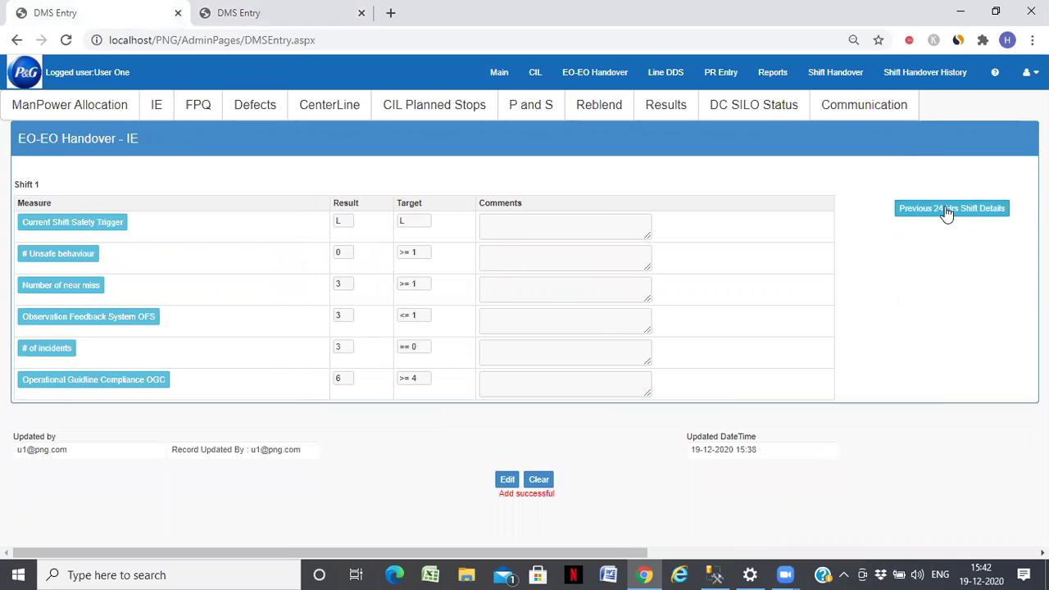
left_click(947, 210)
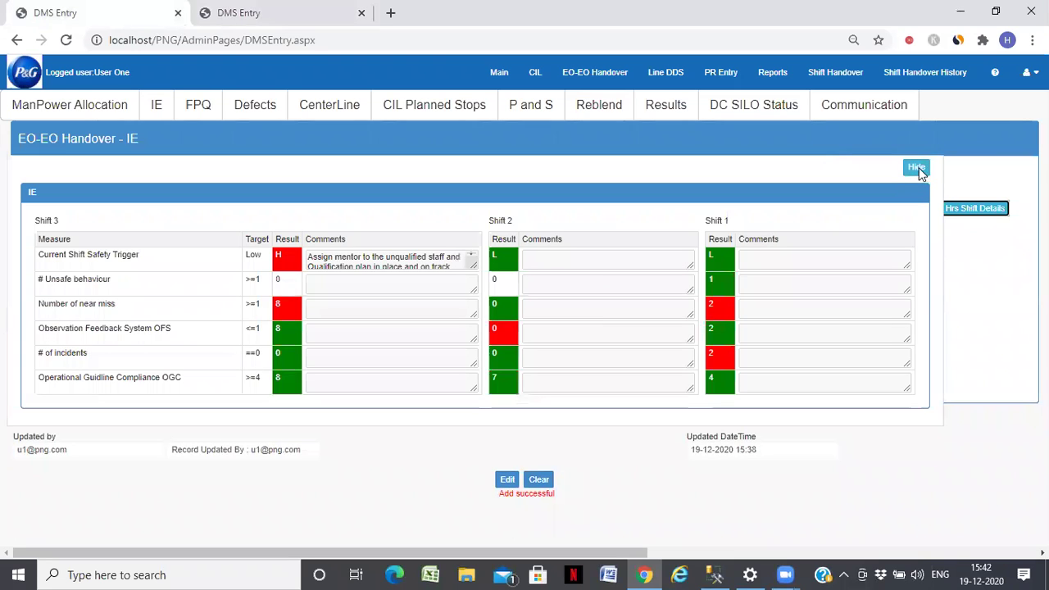
left_click(916, 168)
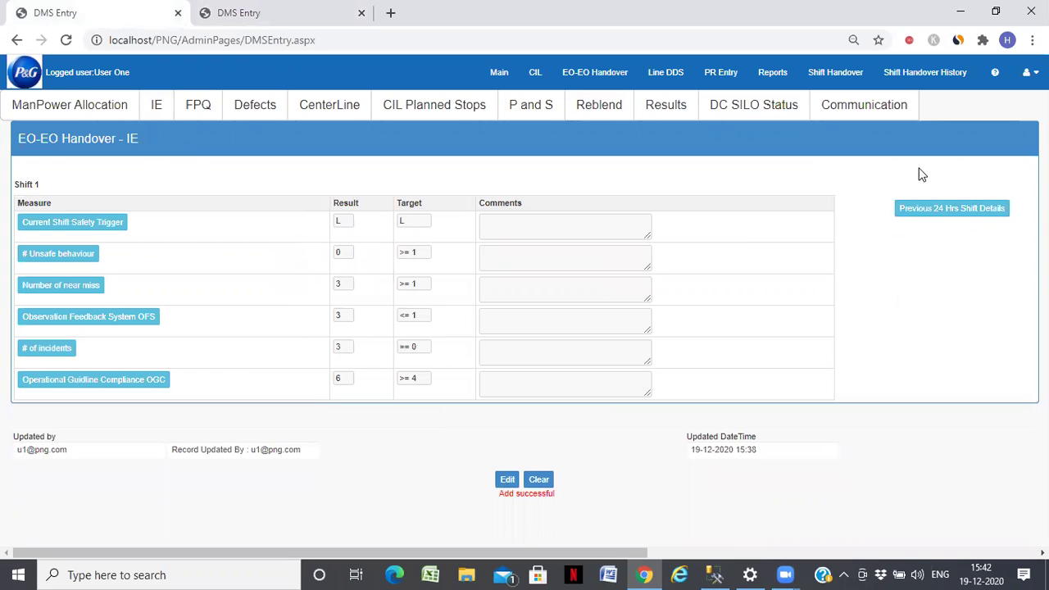